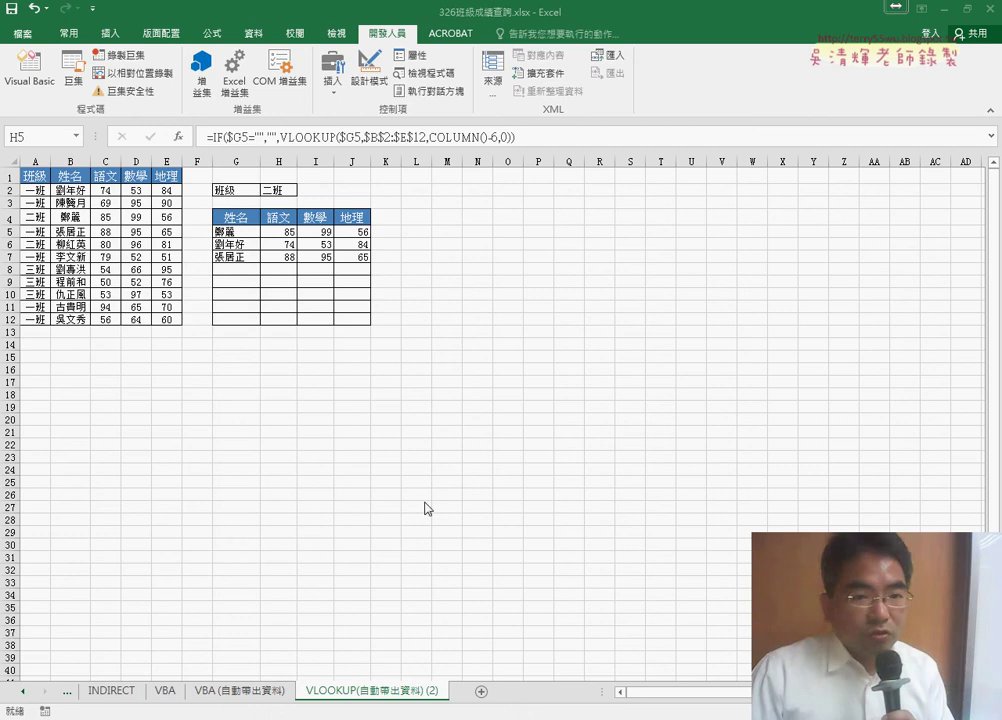
Select the score cells H5:J12 and open 儲存格格式 (Format Cells) from the right-click menu.
{"action": "left_click", "coordinate": [280, 230]}
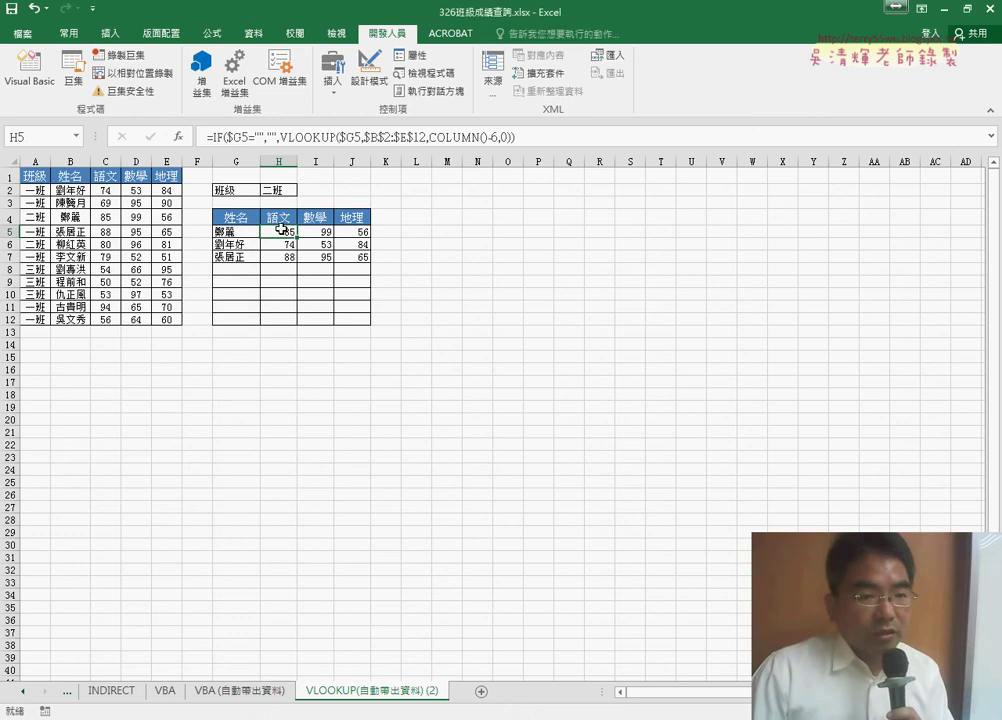
{"action": "left_click_drag", "start_coordinate": [279, 231], "coordinate": [338, 314]}
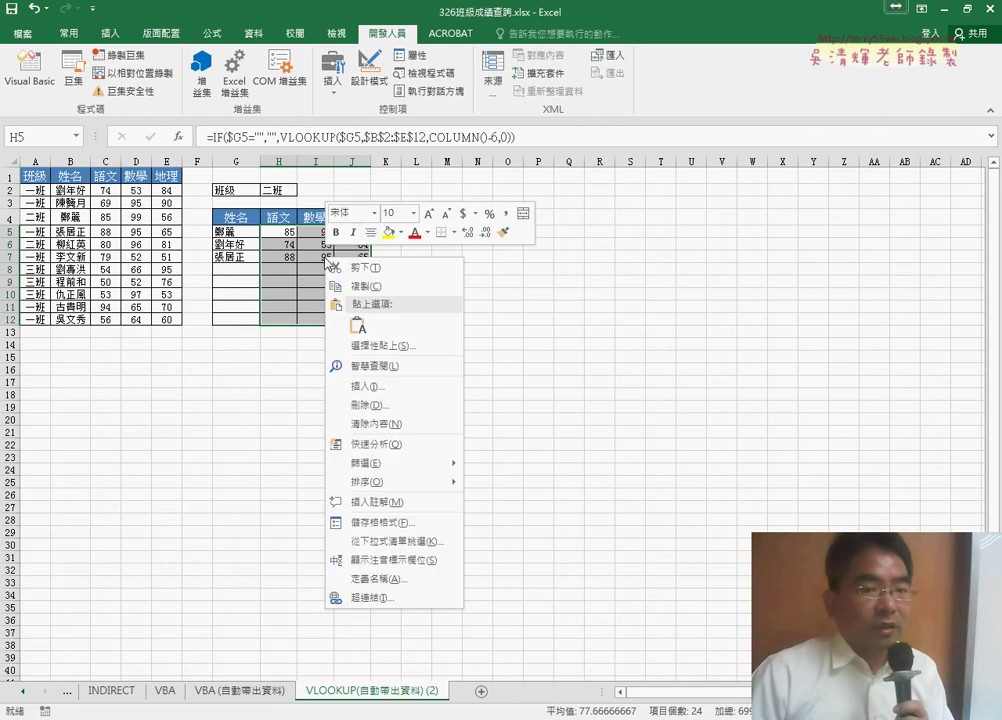
{"action": "right_click", "coordinate": [326, 257]}
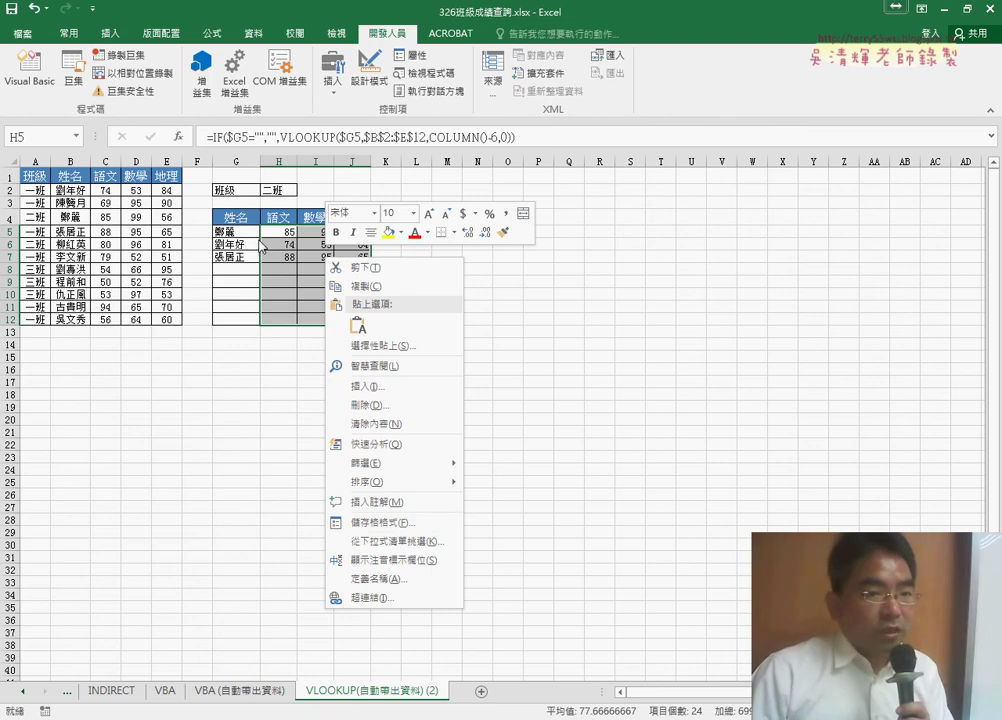
{"action": "left_click", "coordinate": [387, 524]}
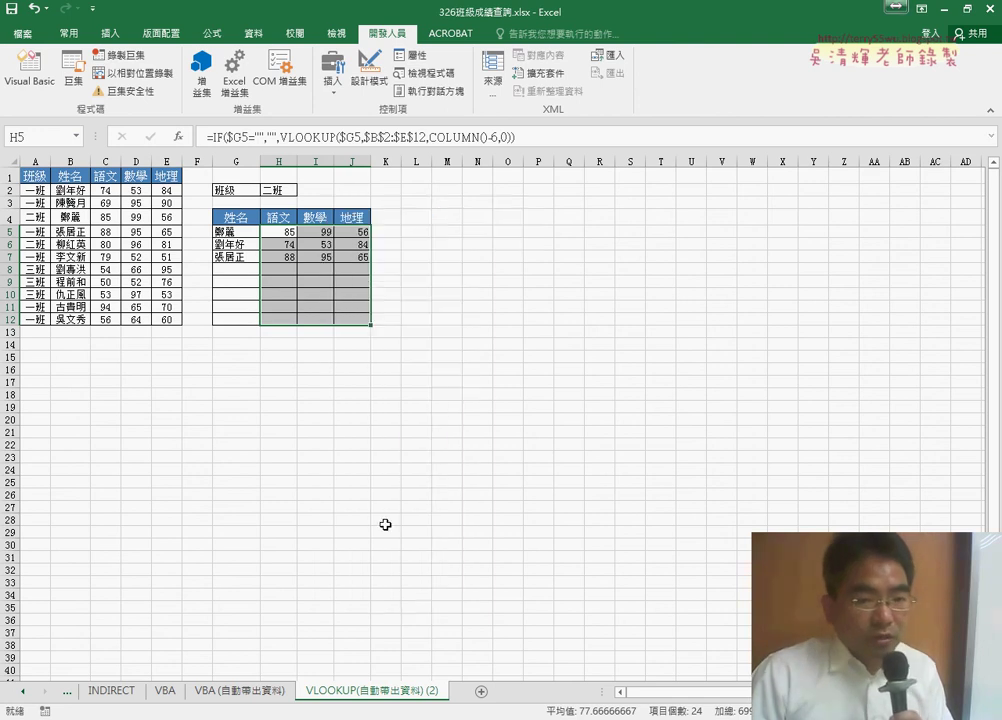
{"action": "left_click_drag", "start_coordinate": [300, 306], "coordinate": [540, 158]}
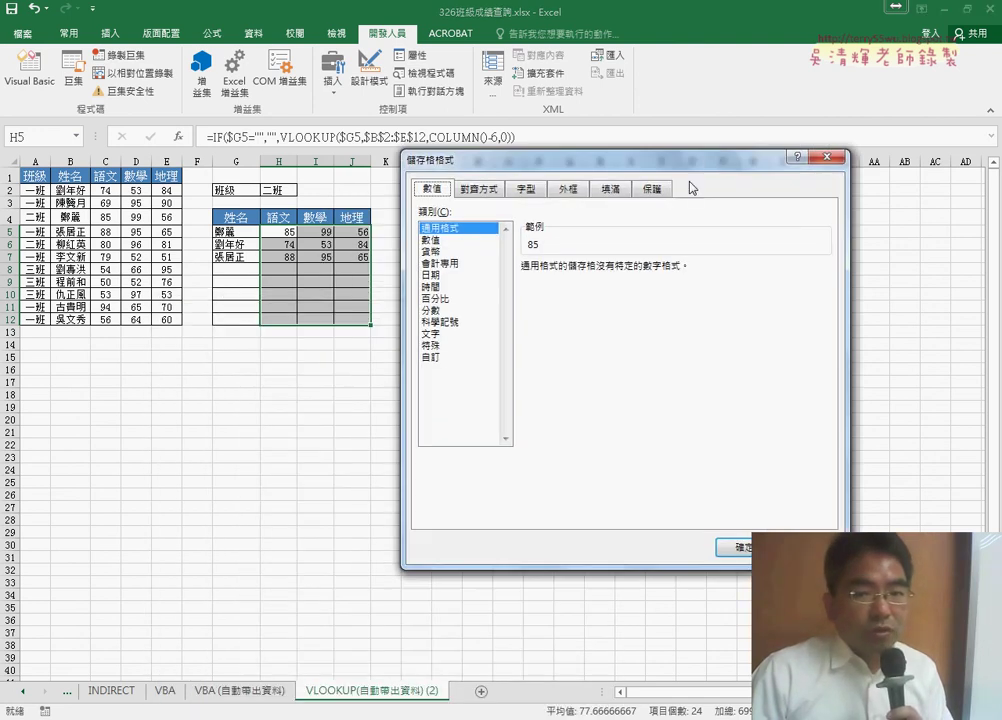
On the 保護 (Protection) tab, check Hidden and uncheck Locked for H5:J12, then confirm.
{"action": "left_click", "coordinate": [653, 189]}
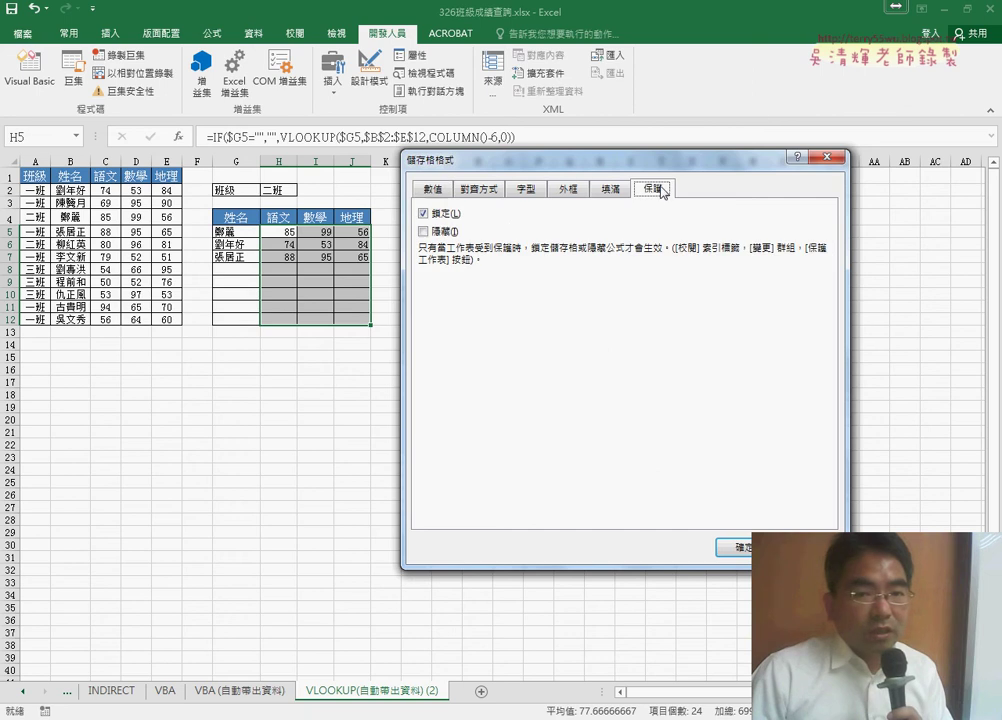
{"action": "left_click", "coordinate": [423, 234]}
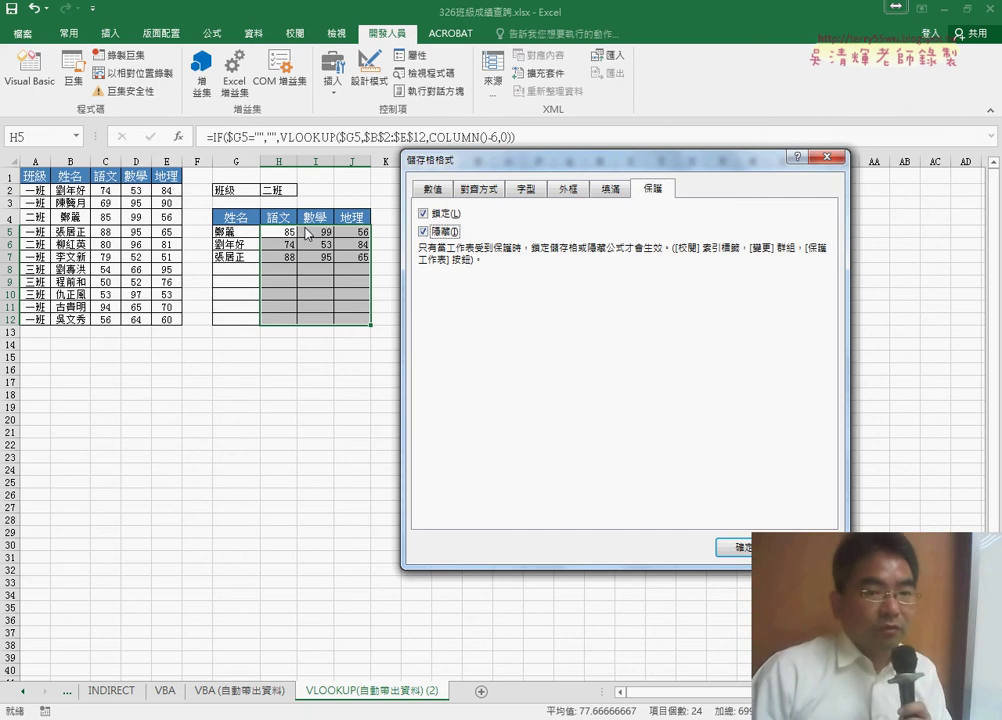
{"action": "left_click", "coordinate": [424, 214]}
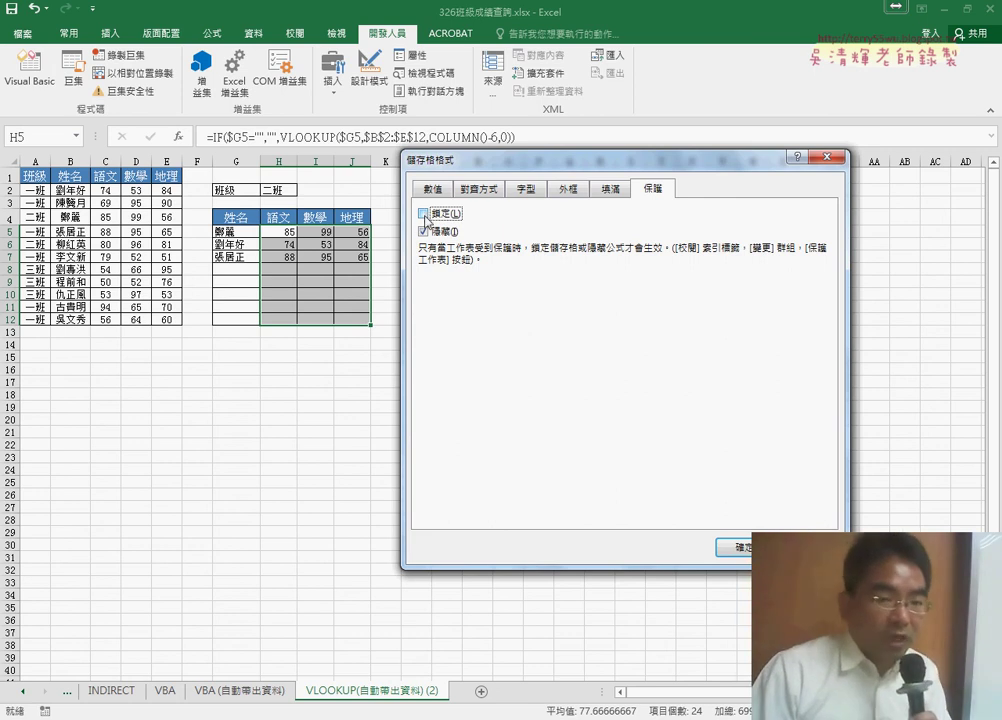
{"action": "left_click", "coordinate": [424, 215]}
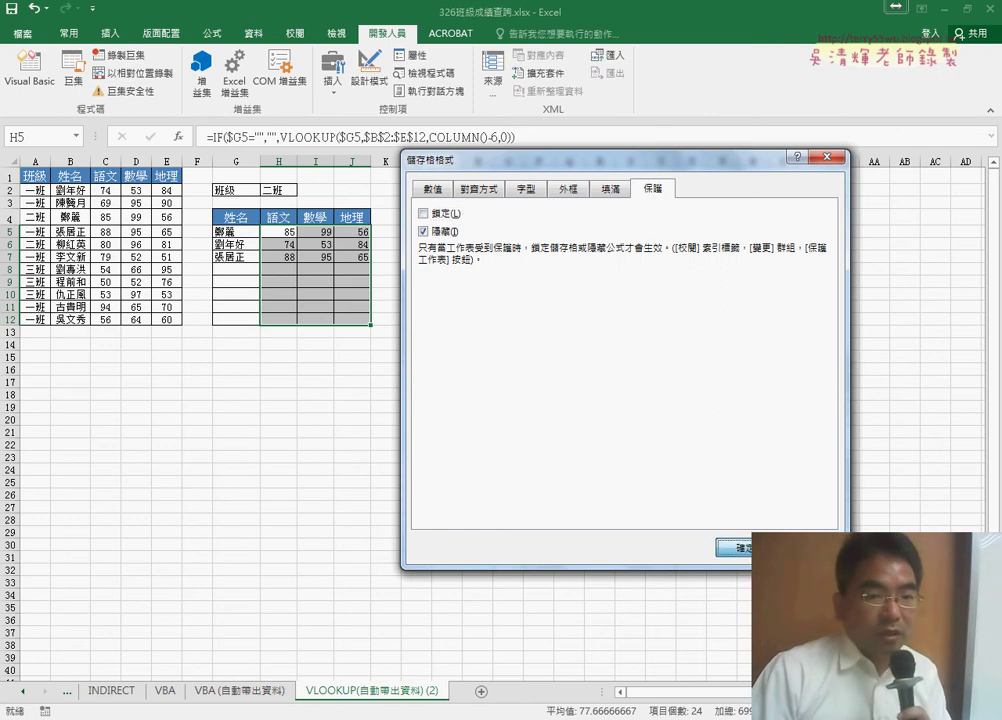
{"action": "left_click", "coordinate": [745, 547]}
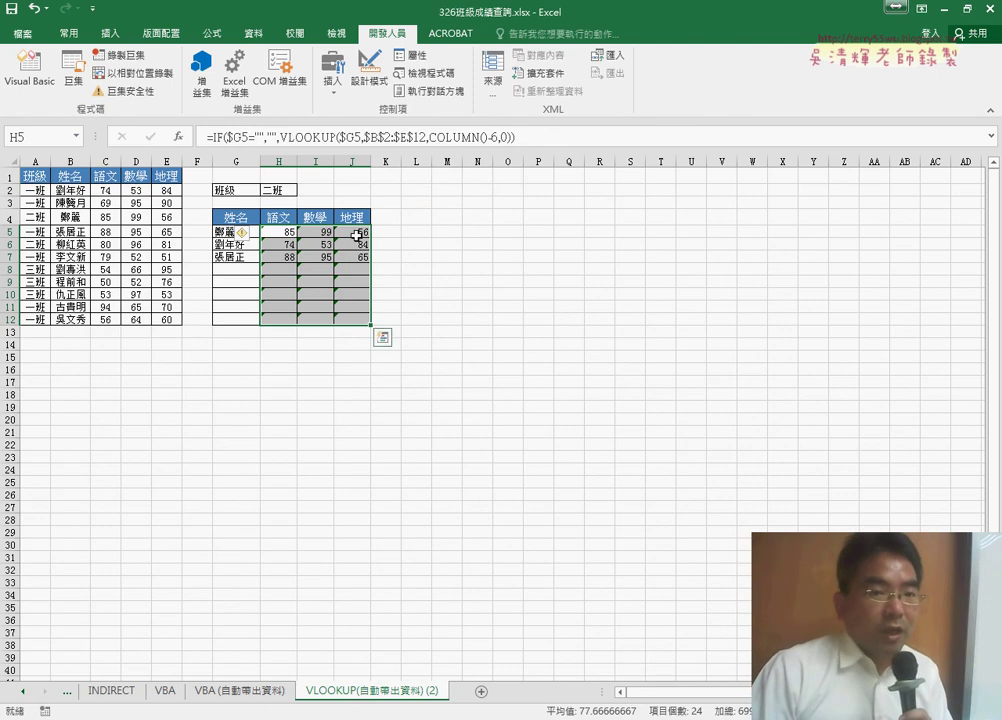
Reopen Format Cells to confirm H5:J12 remain unlocked and hidden.
{"action": "right_click", "coordinate": [340, 252]}
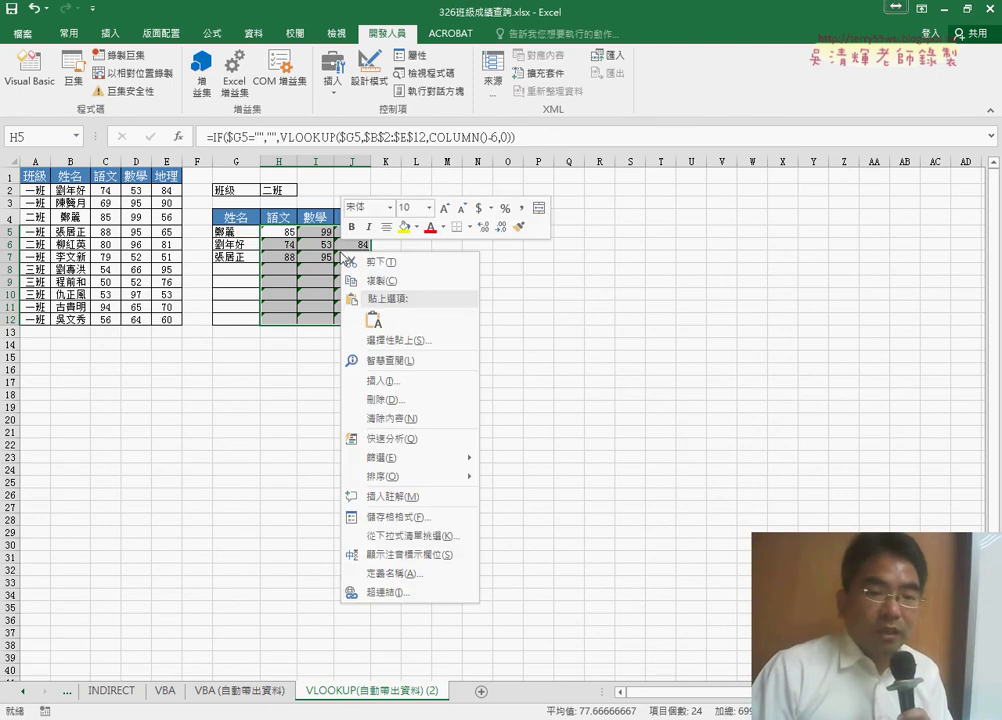
{"action": "left_click", "coordinate": [416, 517]}
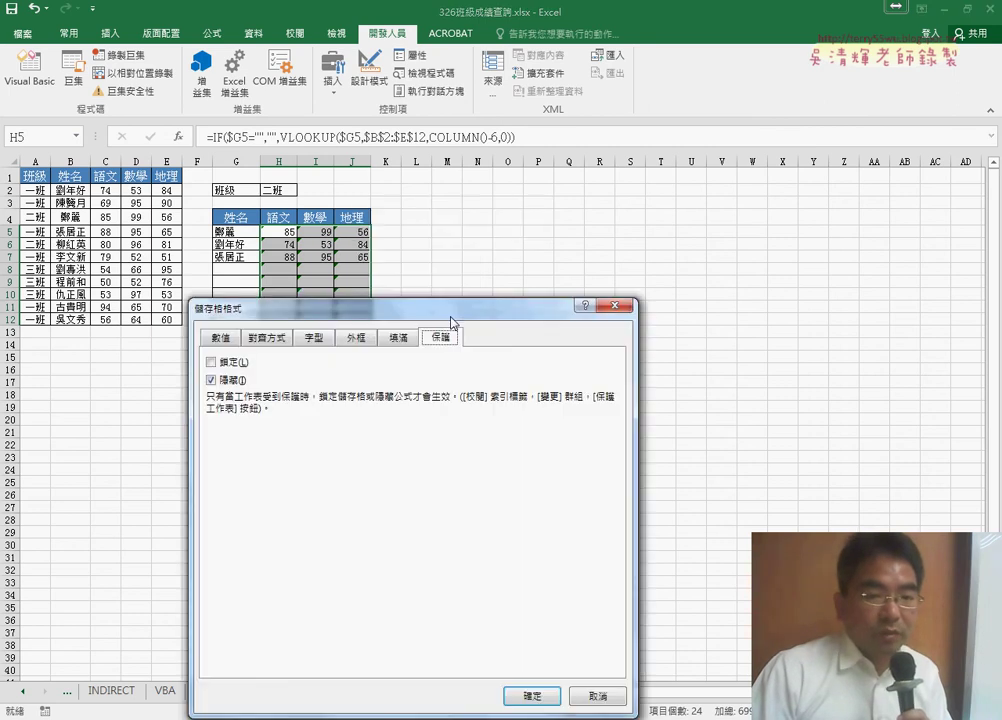
{"action": "left_click_drag", "start_coordinate": [551, 255], "coordinate": [600, 162]}
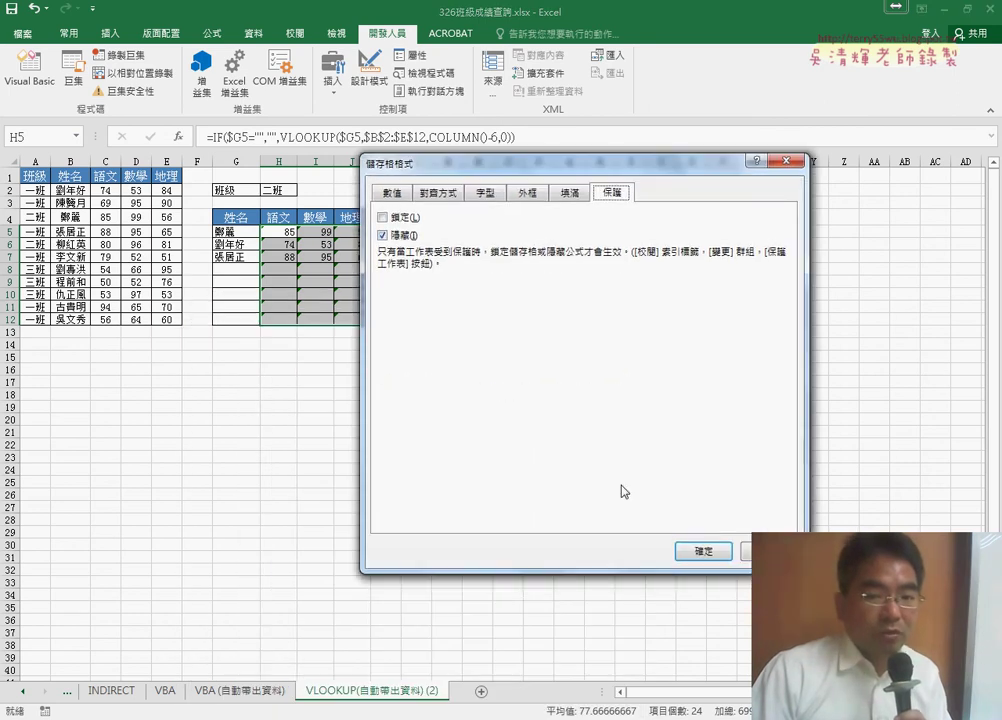
{"action": "left_click", "coordinate": [703, 551]}
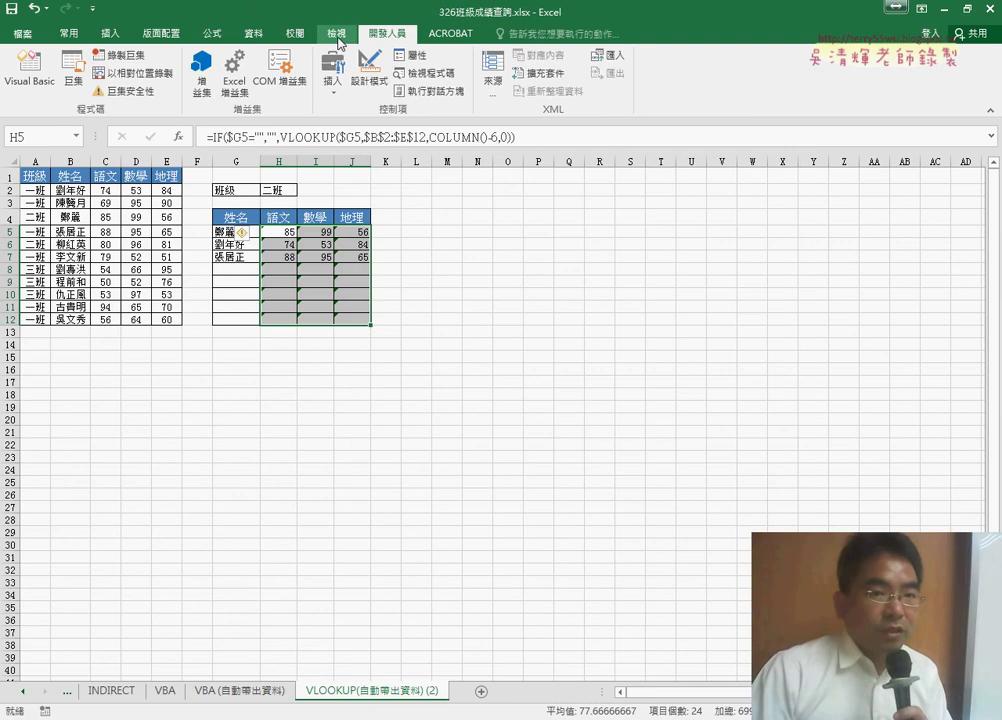
Protect the worksheet via 校閱 > 保護工作表 with a password entered twice.
{"action": "left_click", "coordinate": [297, 35]}
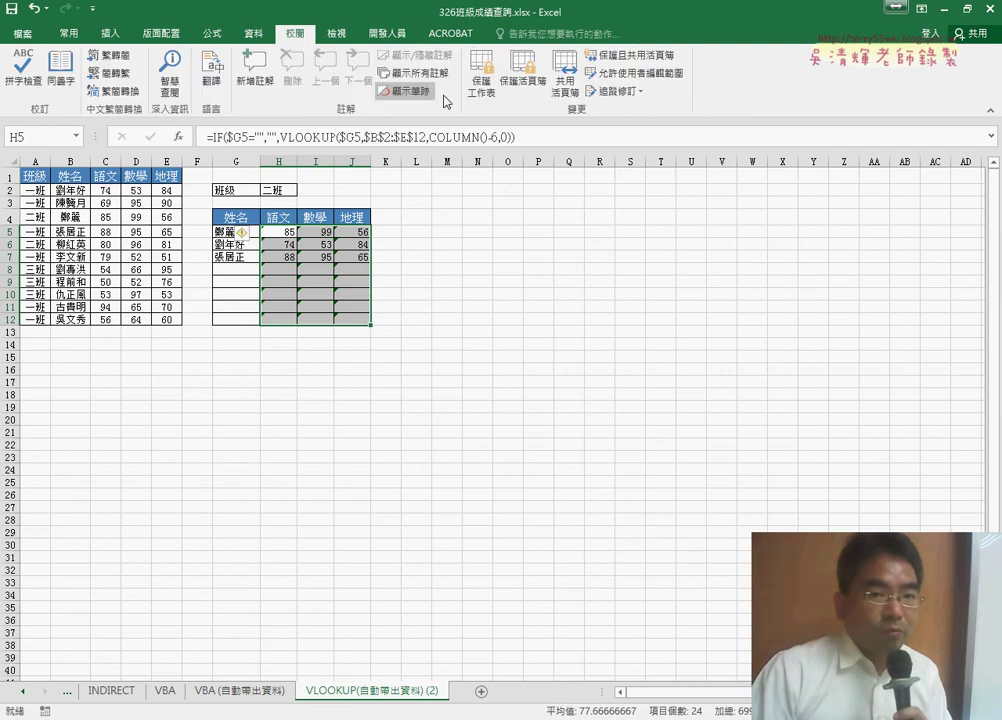
{"action": "left_click", "coordinate": [482, 92]}
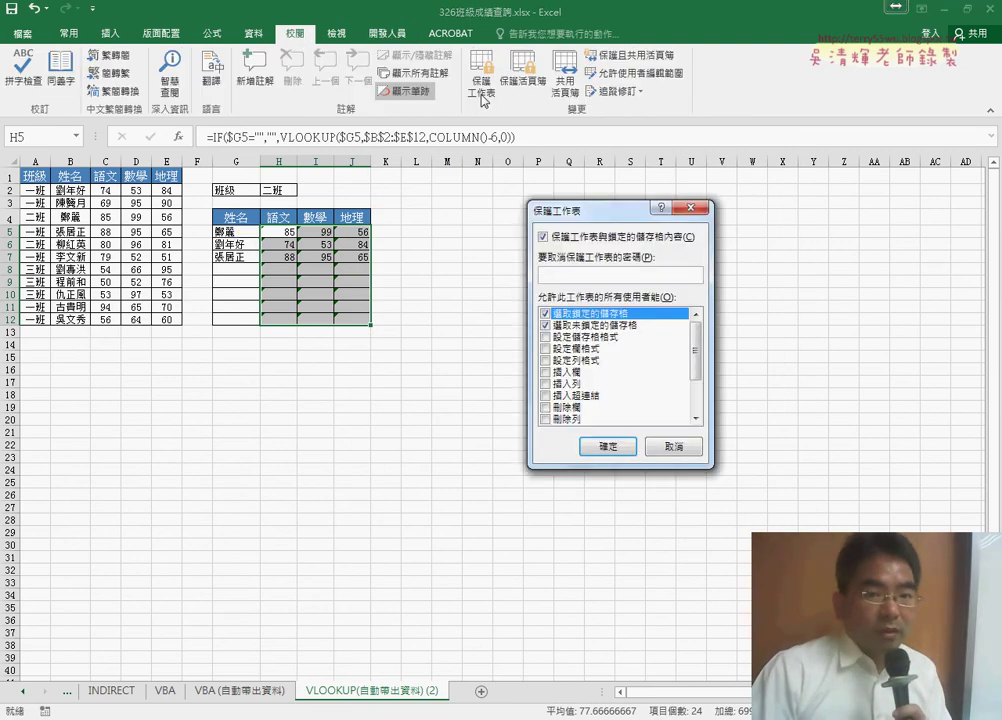
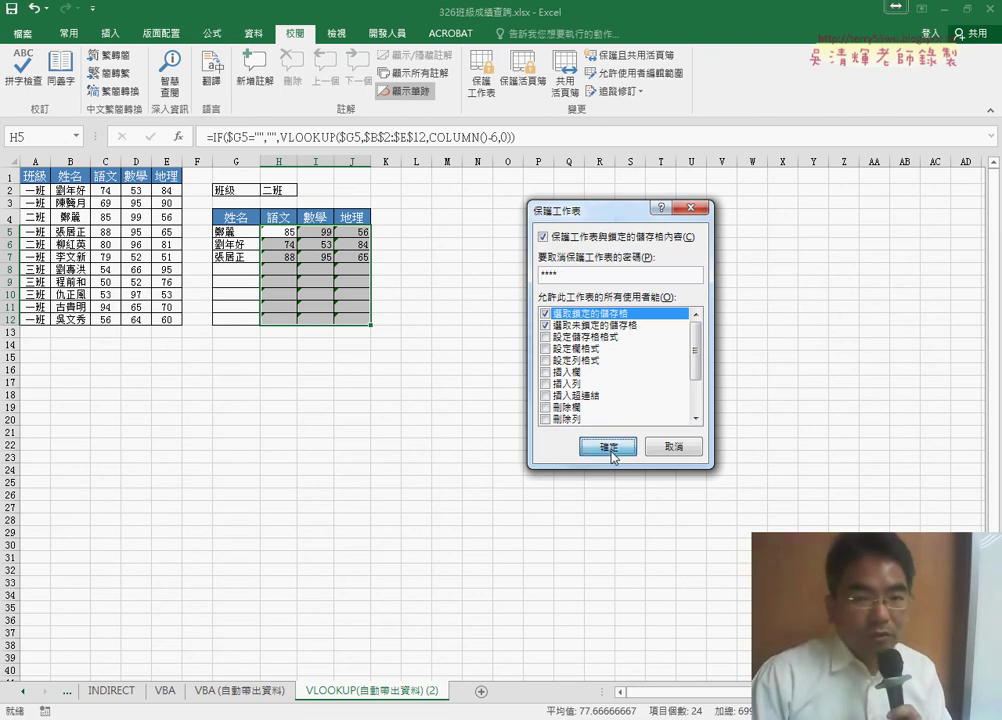
{"action": "left_click", "coordinate": [611, 449]}
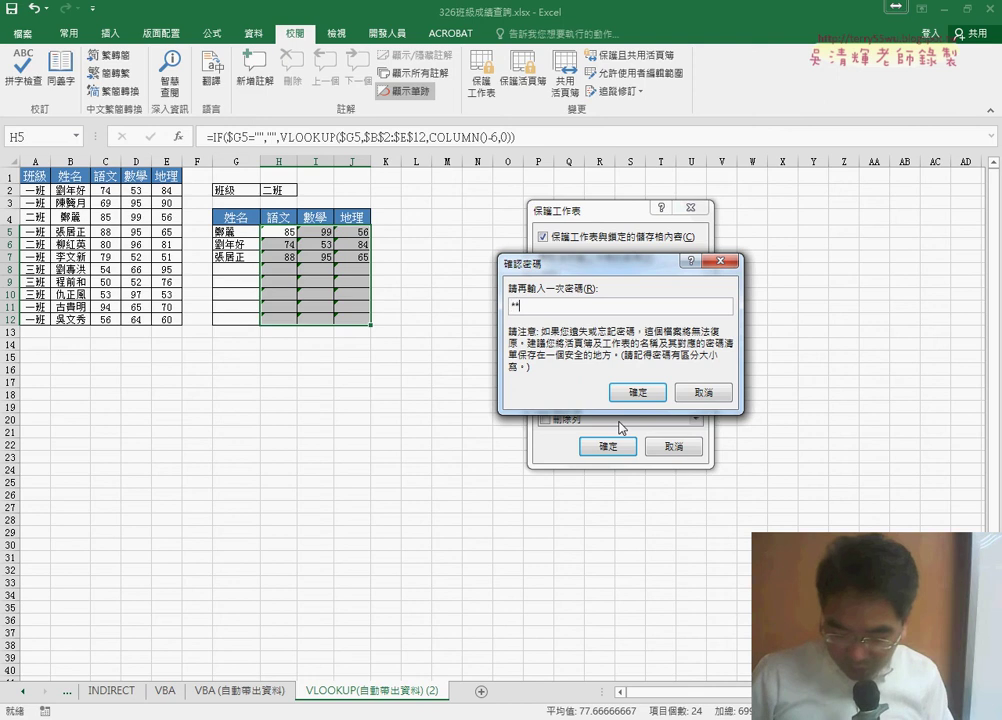
{"action": "left_click", "coordinate": [640, 393]}
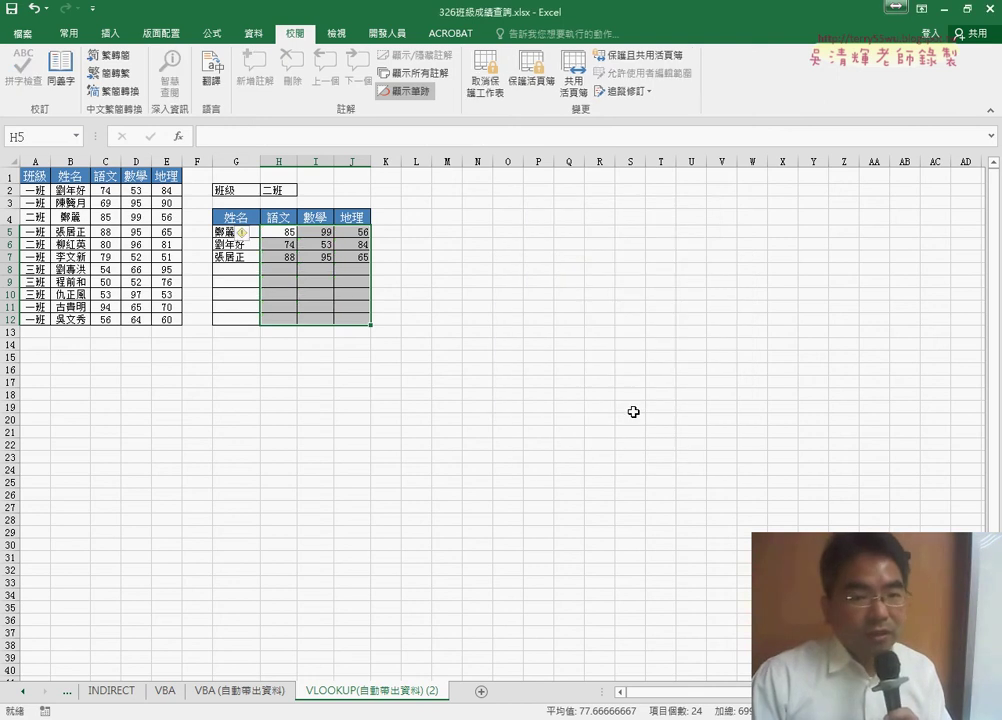
{"action": "left_click", "coordinate": [557, 433]}
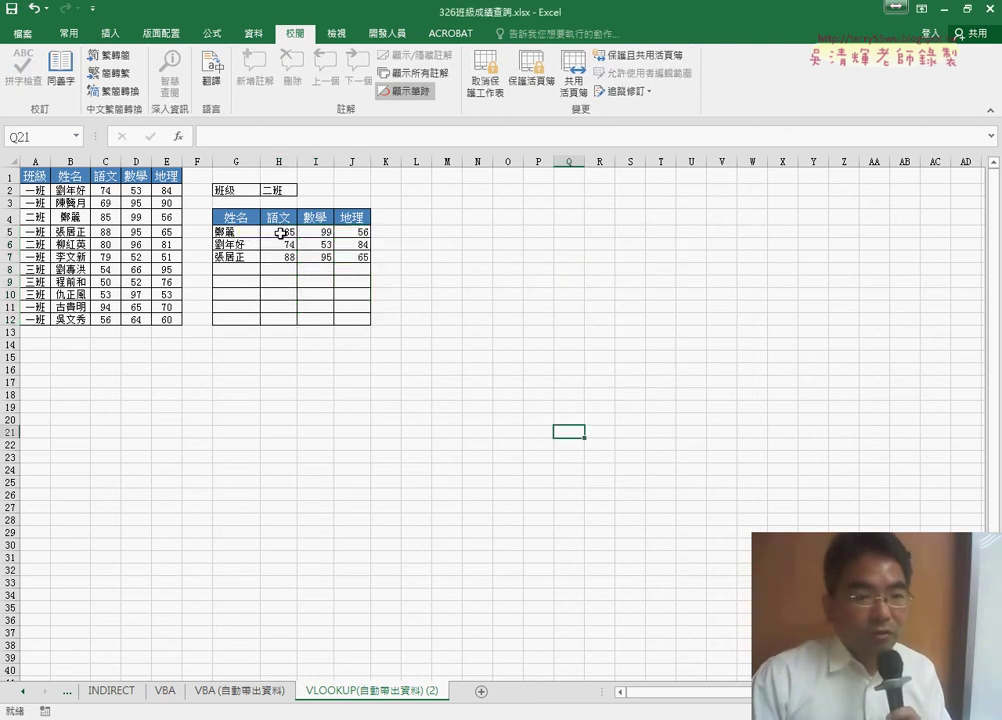
Clear the formula from H5, then attempt to unprotect the sheet and cancel the password prompt.
{"action": "left_click", "coordinate": [281, 232]}
{"action": "key", "text": "BackSpace"}
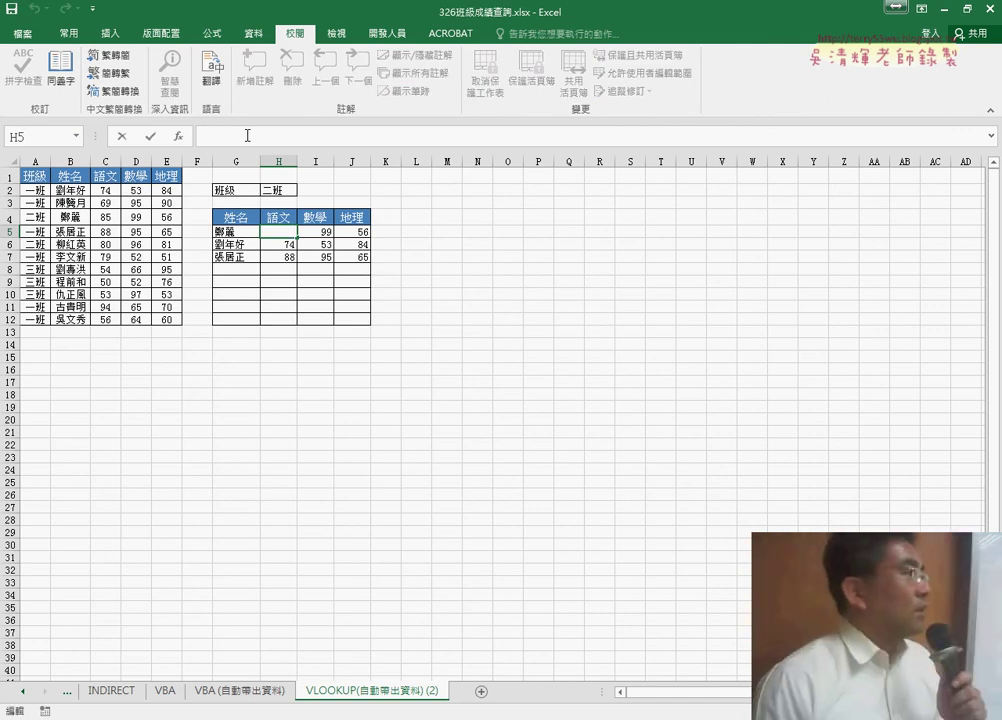
{"action": "left_click", "coordinate": [247, 135]}
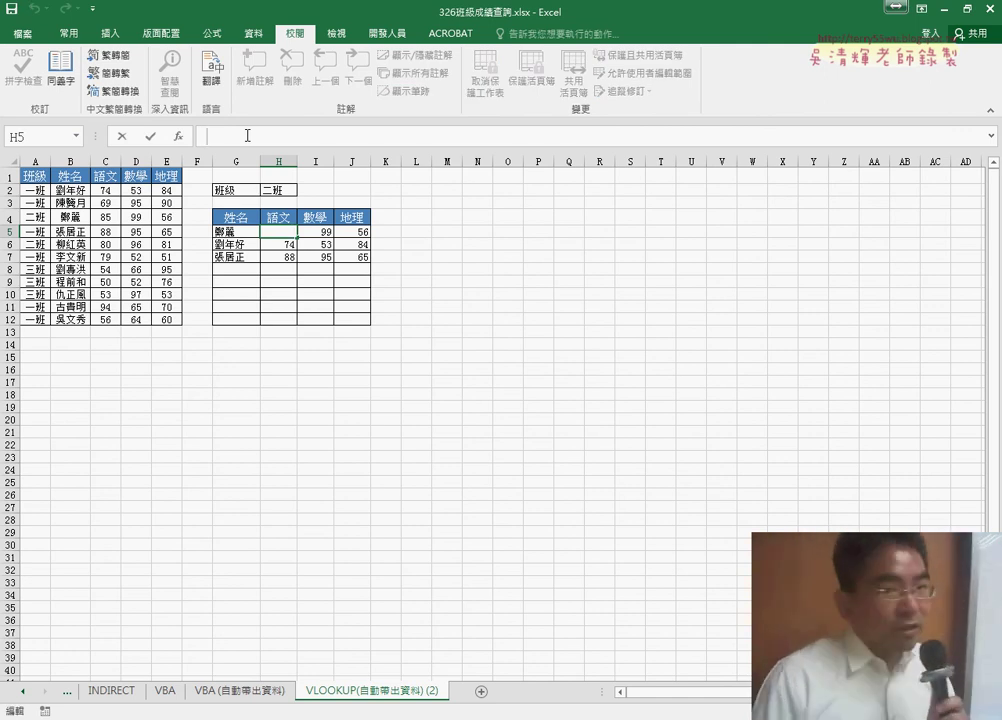
{"action": "left_click", "coordinate": [478, 256]}
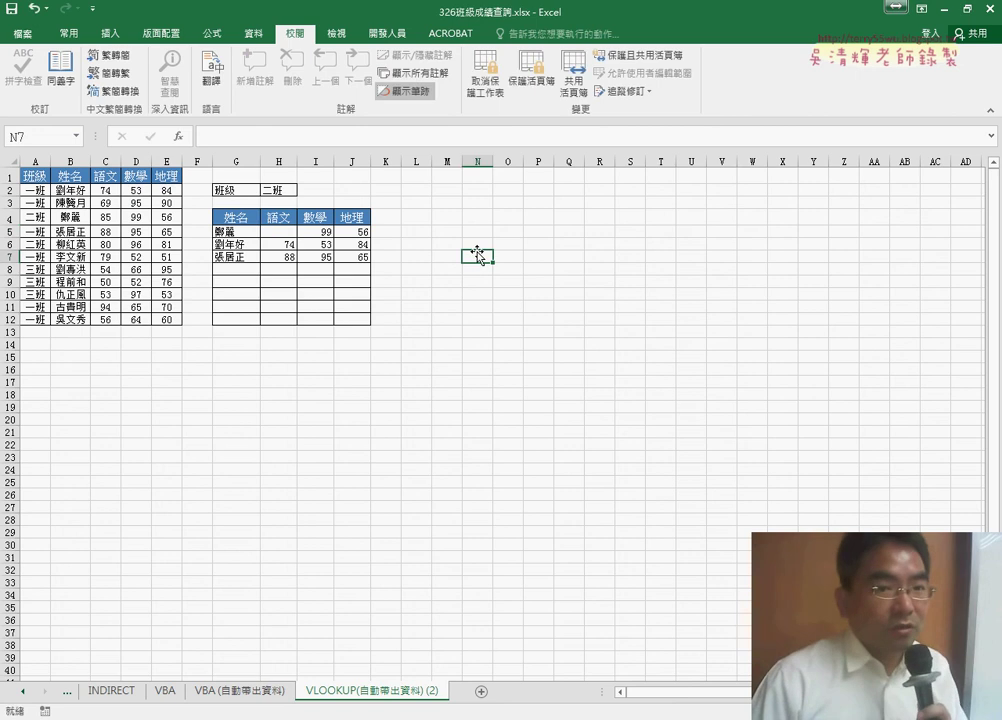
{"action": "left_click", "coordinate": [475, 97]}
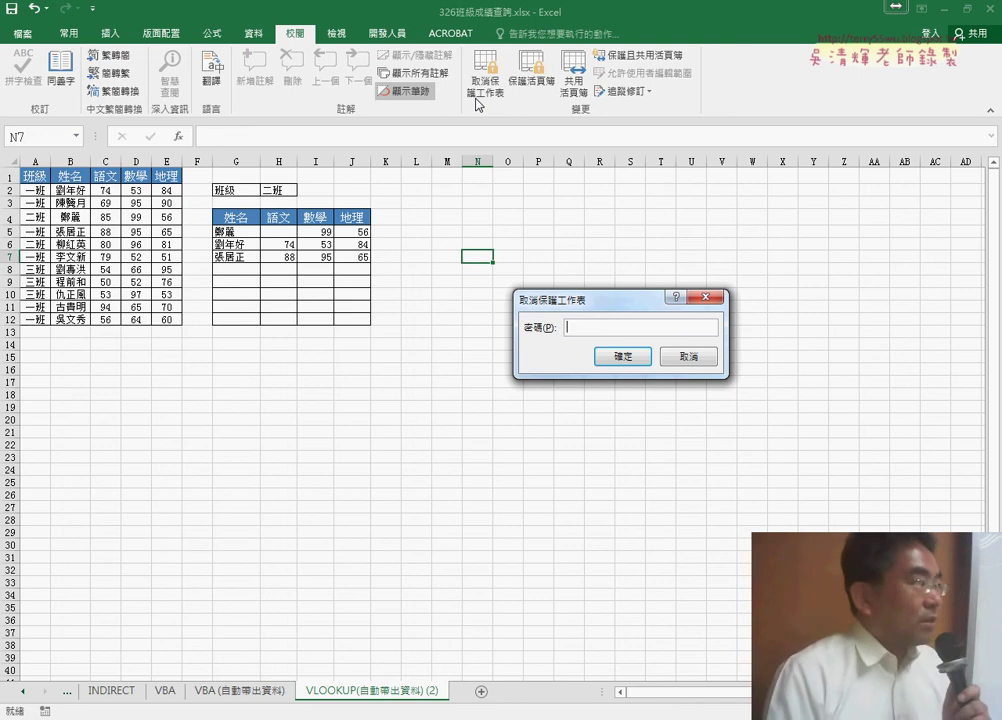
{"action": "left_click", "coordinate": [714, 361]}
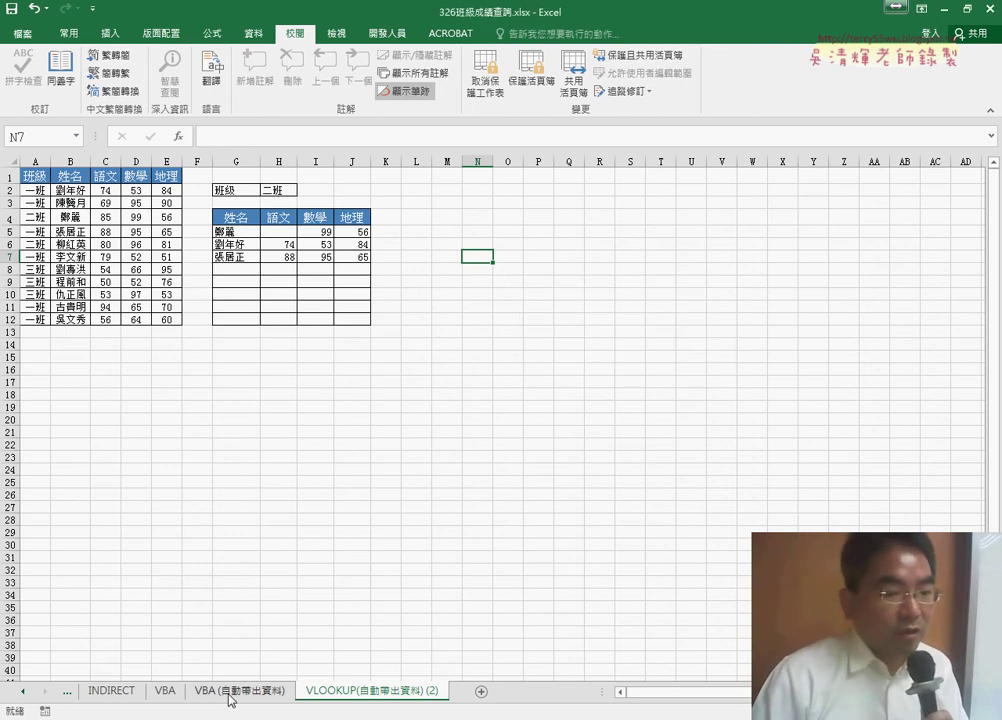
On the INDIRECT sheet, set the results block G5:J12 to Hidden and unlocked via Format Cells.
{"action": "left_click", "coordinate": [121, 697]}
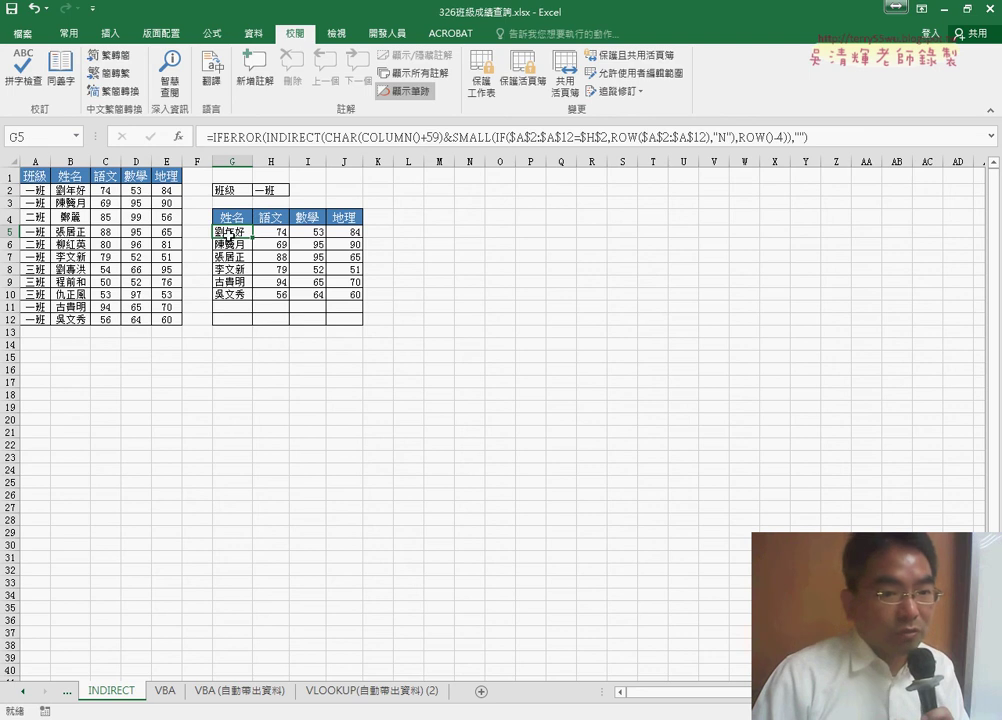
{"action": "left_click_drag", "start_coordinate": [230, 234], "coordinate": [230, 319]}
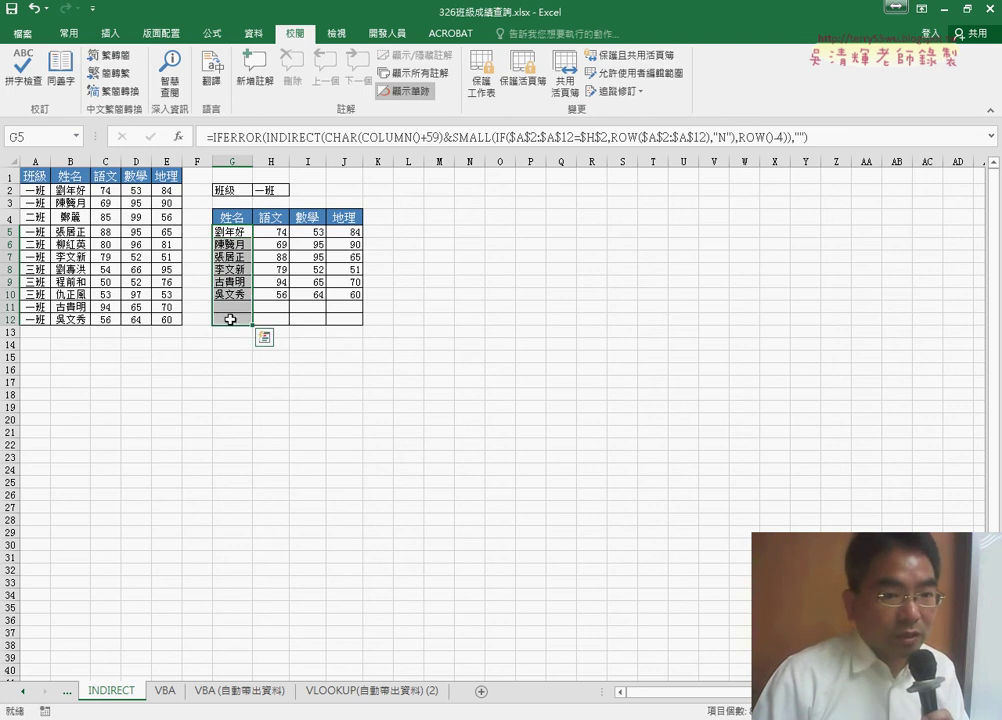
{"action": "left_click", "coordinate": [241, 308]}
{"action": "left_click", "coordinate": [240, 318]}
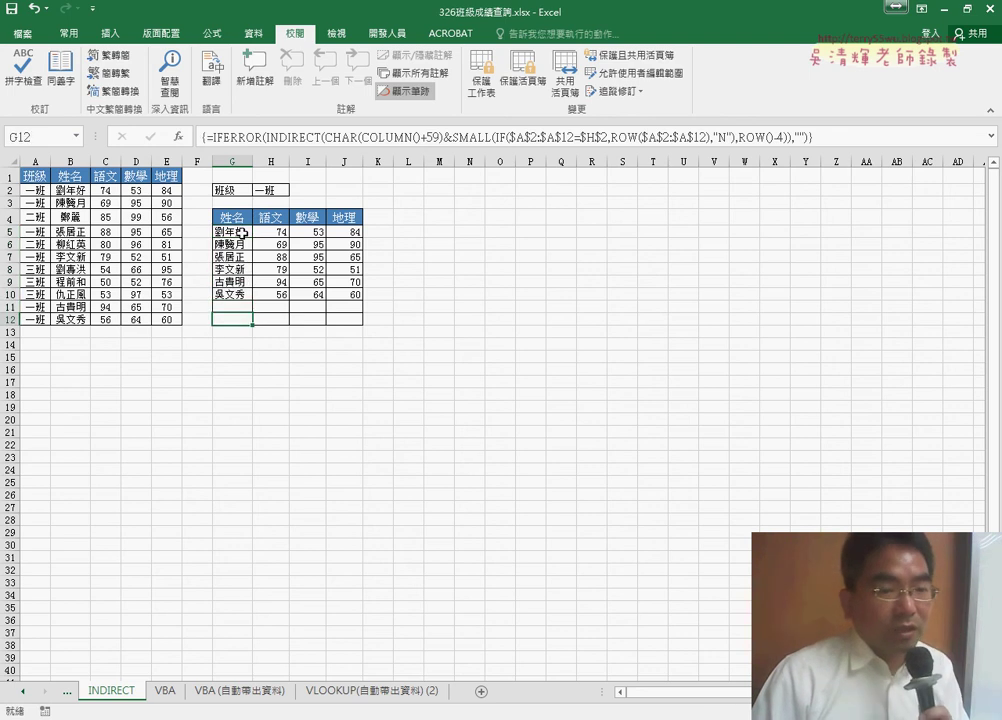
{"action": "left_click_drag", "start_coordinate": [241, 233], "coordinate": [339, 321]}
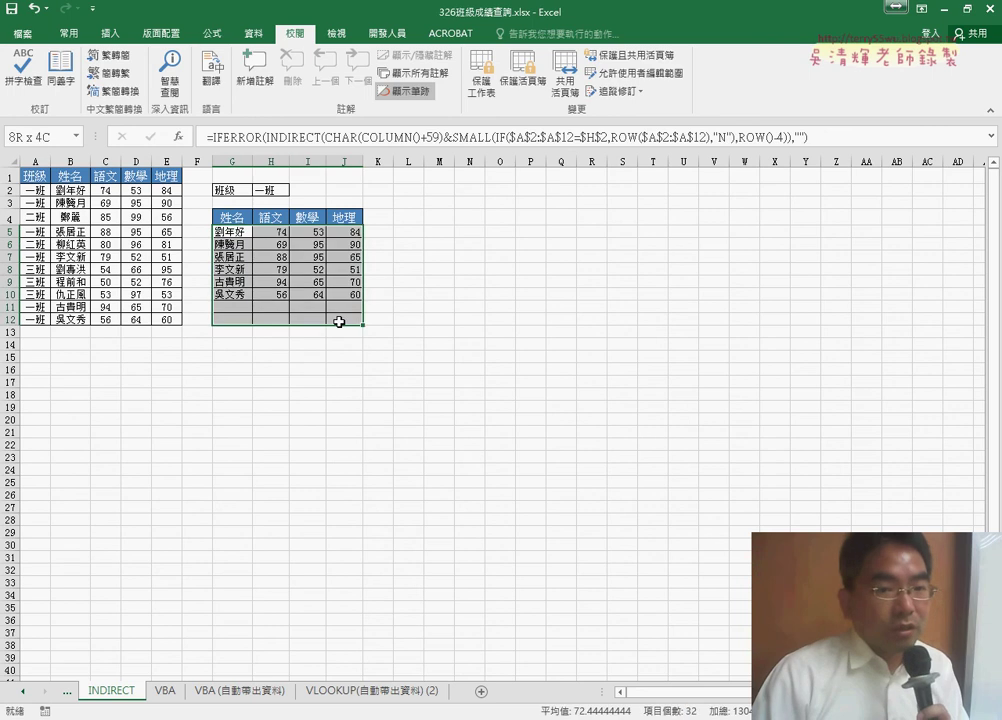
{"action": "right_click", "coordinate": [299, 270]}
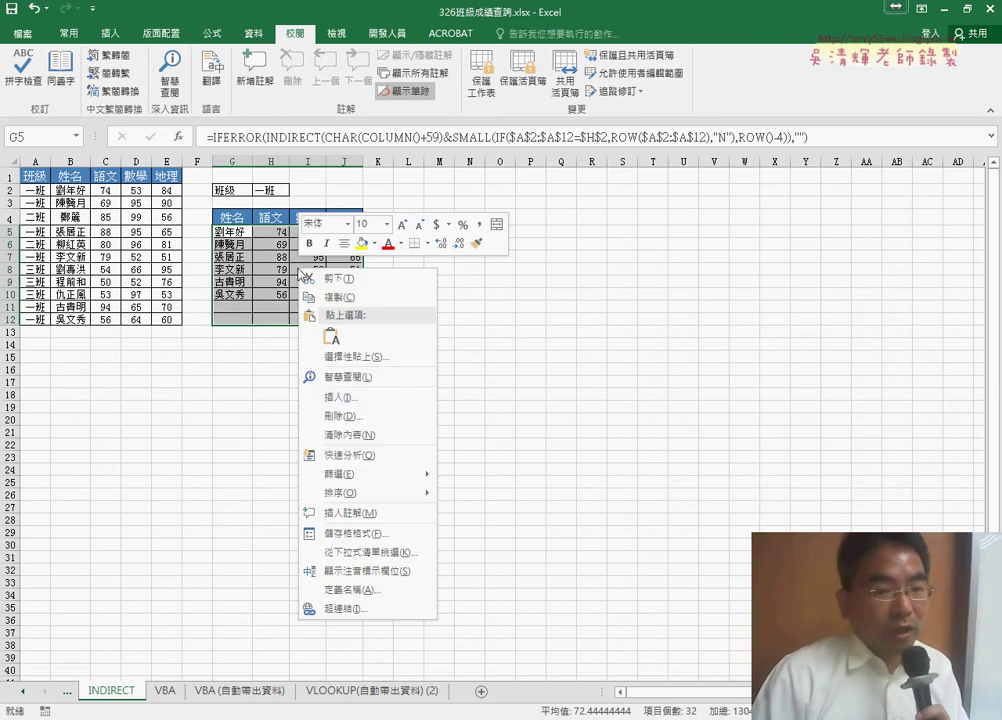
{"action": "left_click", "coordinate": [371, 534]}
{"action": "left_click", "coordinate": [192, 388]}
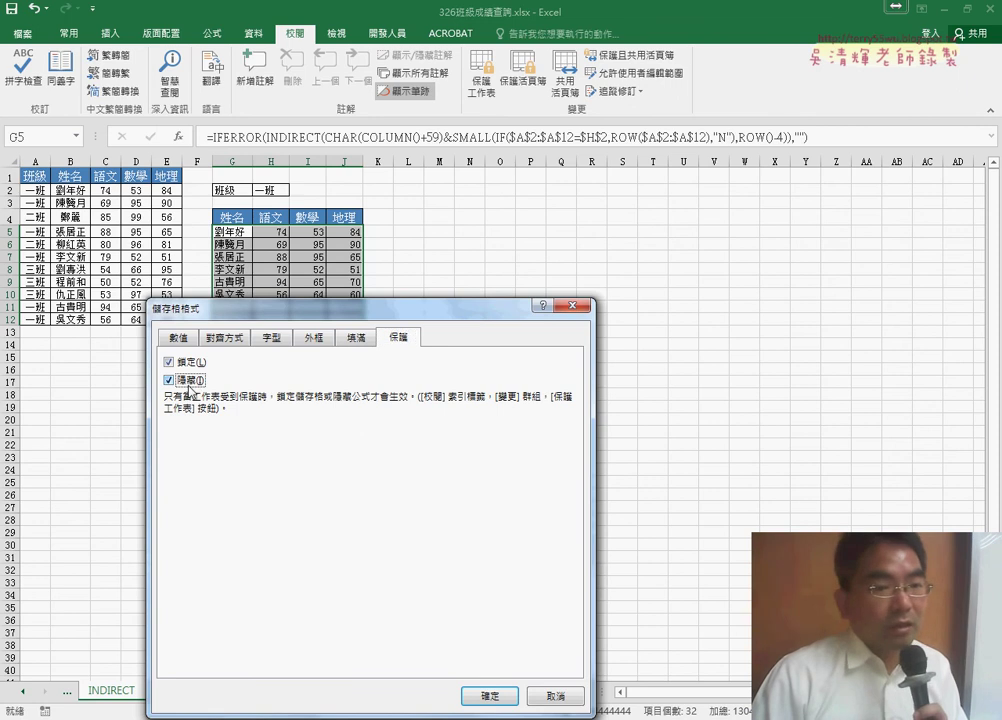
{"action": "left_click", "coordinate": [188, 366]}
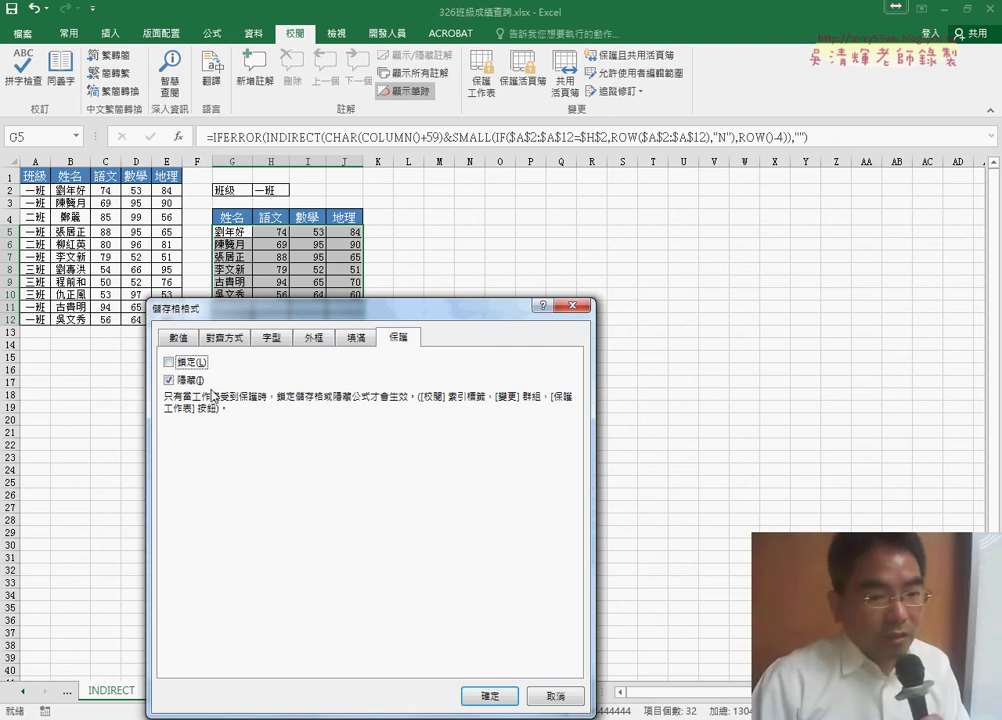
{"action": "left_click", "coordinate": [505, 696]}
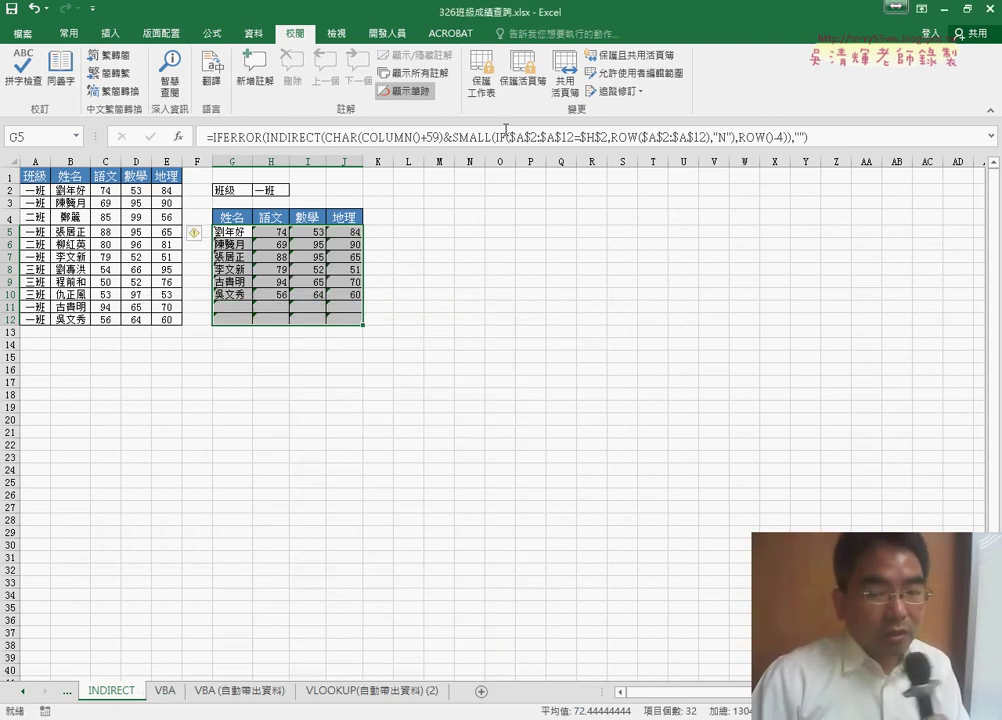
Protect the INDIRECT sheet with a password, re-entering it to confirm.
{"action": "left_click", "coordinate": [480, 84]}
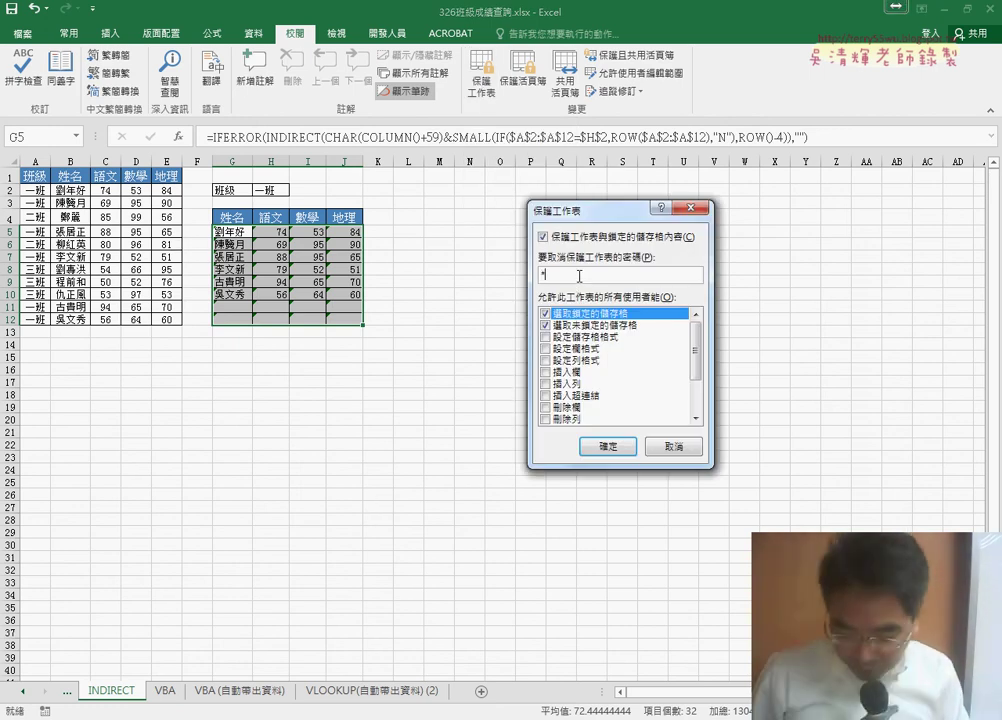
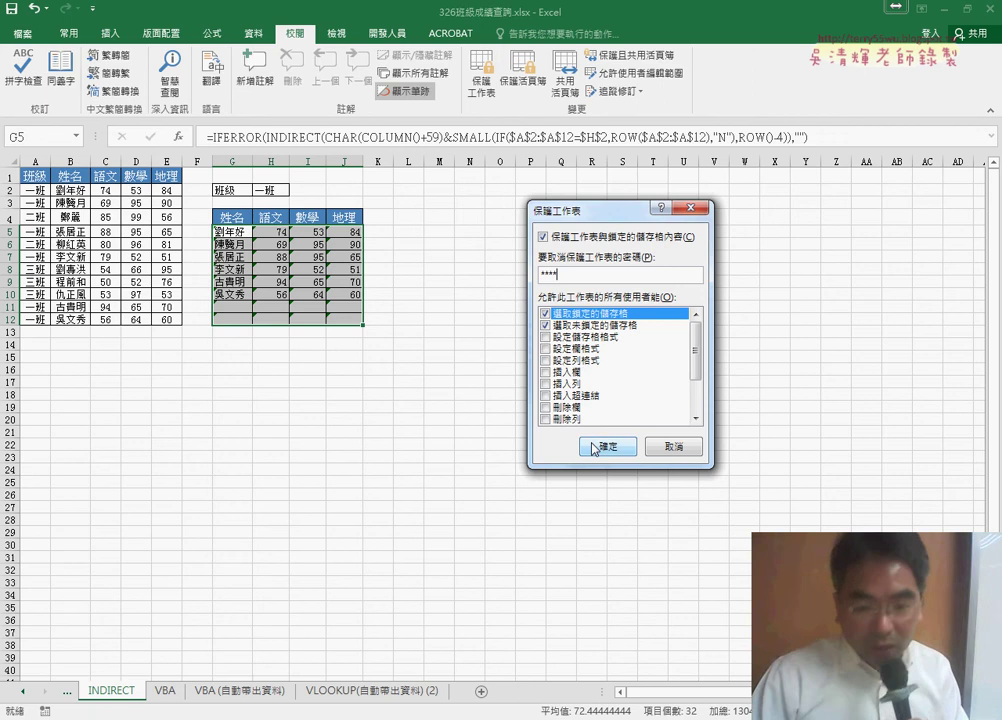
{"action": "left_click", "coordinate": [594, 447]}
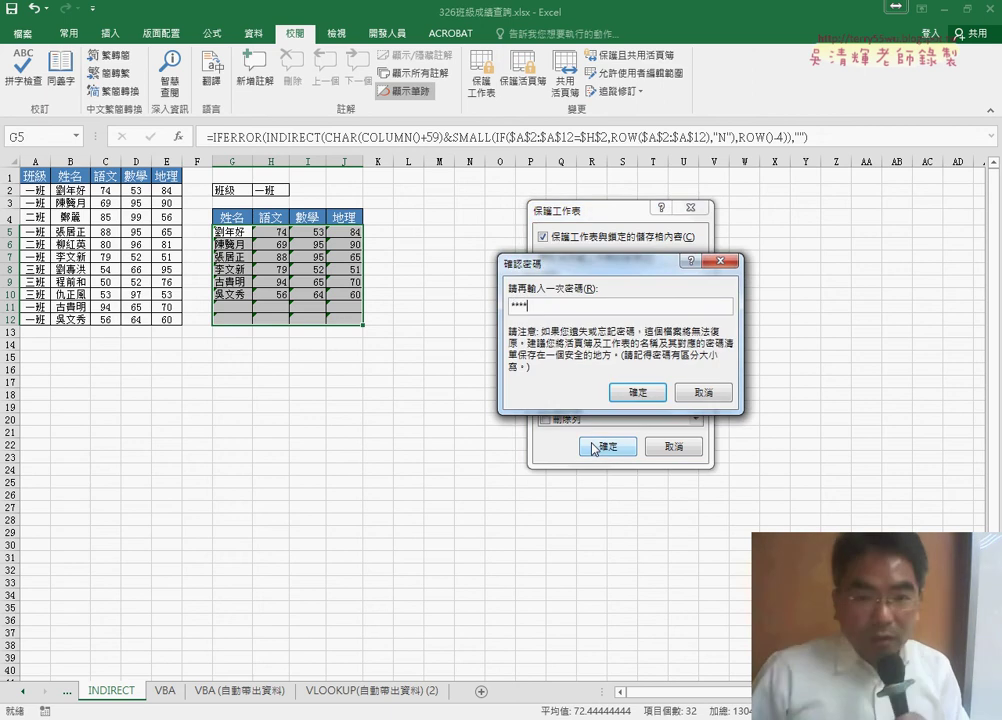
{"action": "key", "text": "Return"}
Click several results cells, including H6, to verify no formulas are shown.
{"action": "left_click", "coordinate": [269, 258]}
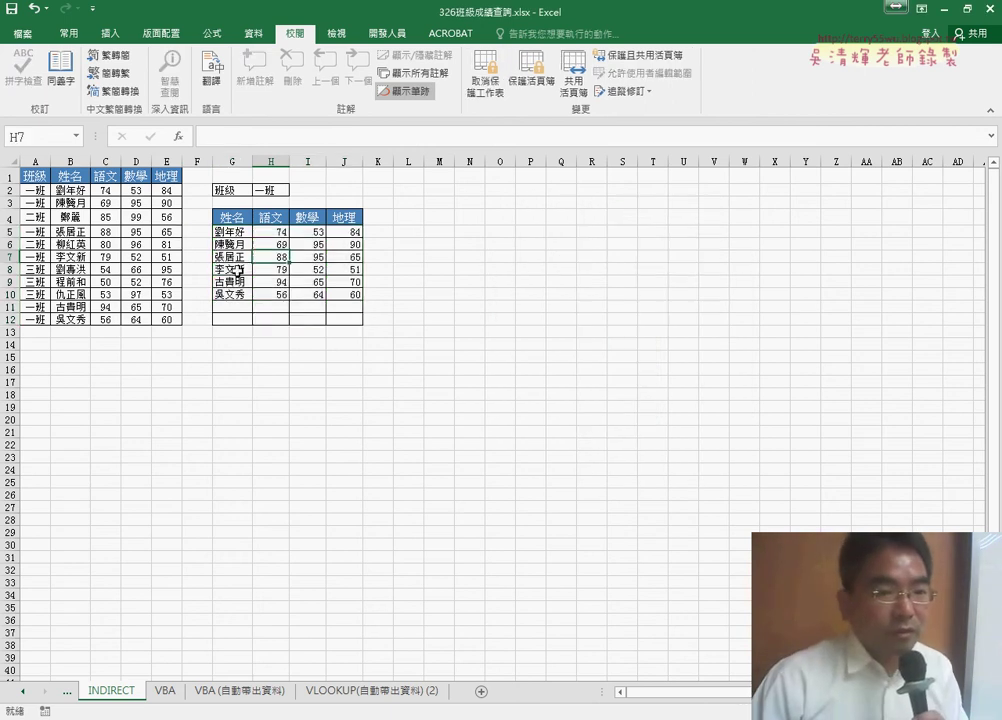
{"action": "left_click", "coordinate": [350, 282]}
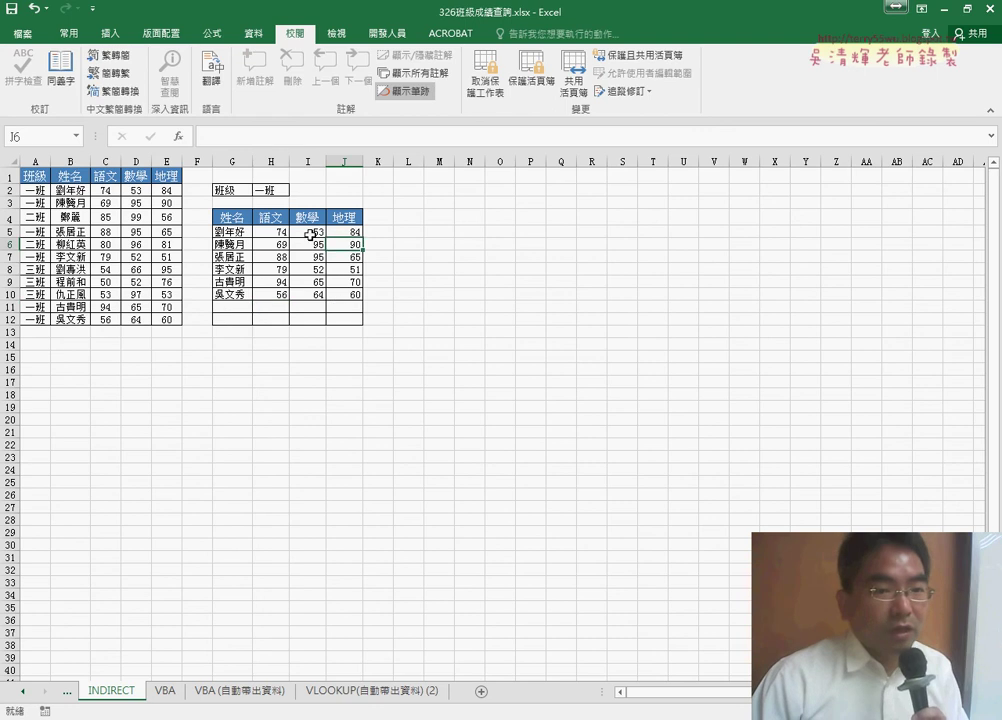
{"action": "left_click", "coordinate": [256, 243]}
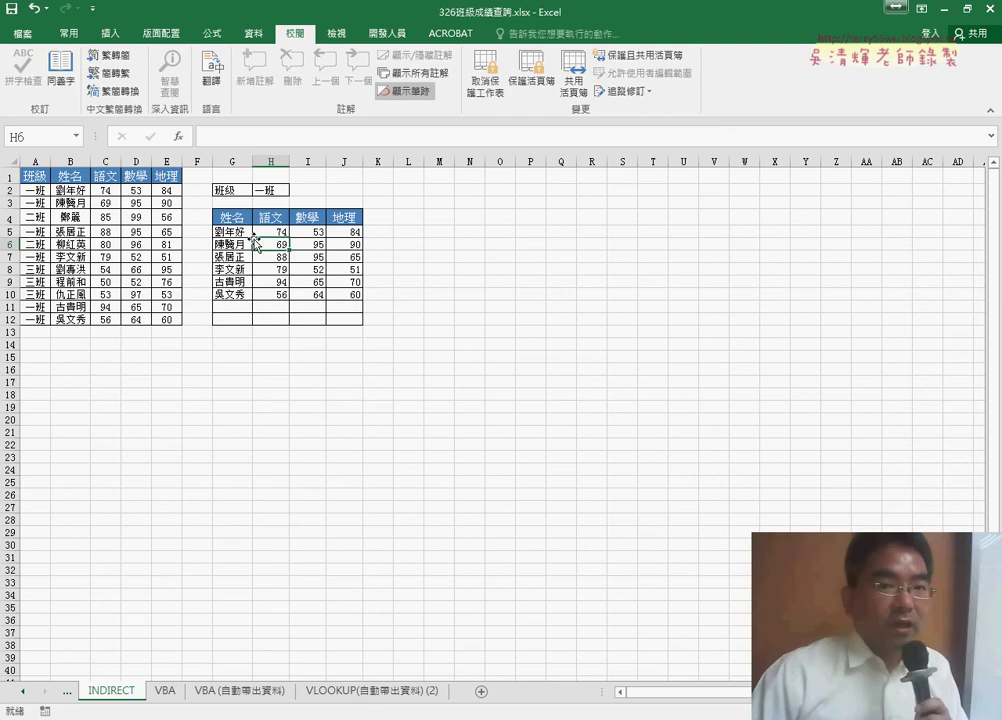
{"action": "left_click", "coordinate": [476, 90]}
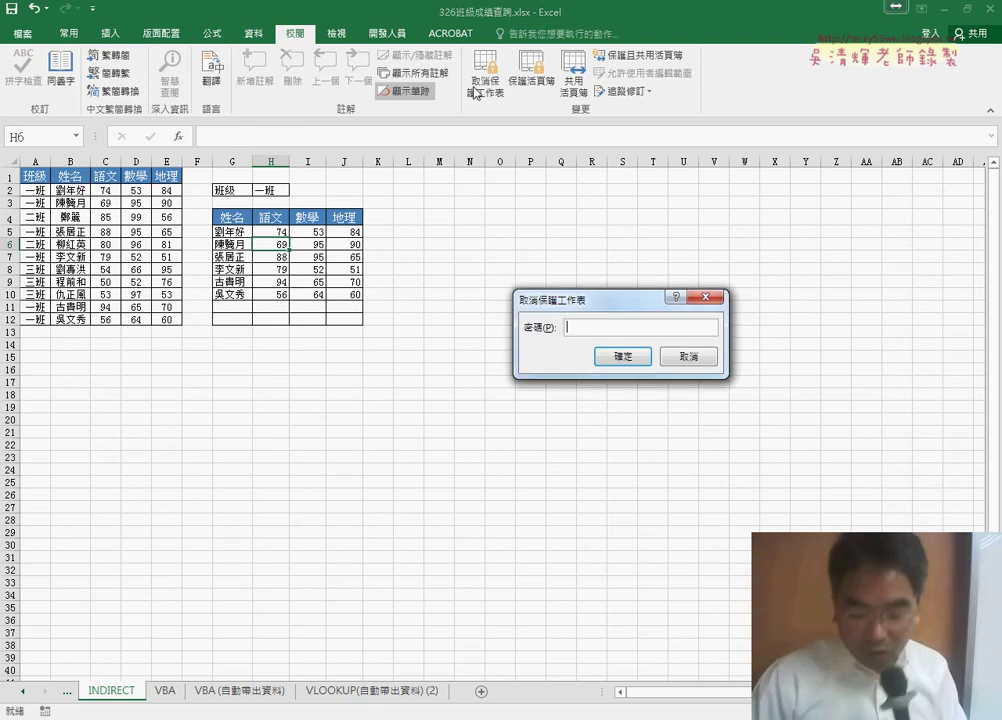
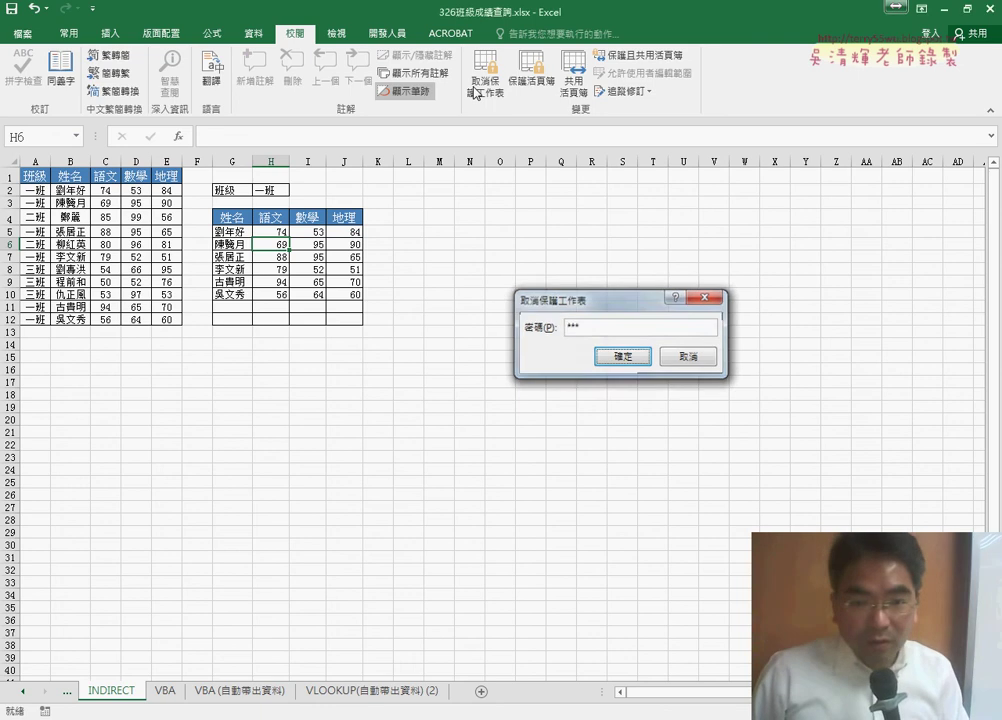
{"action": "key", "text": "Return"}
{"action": "key", "text": "Return"}
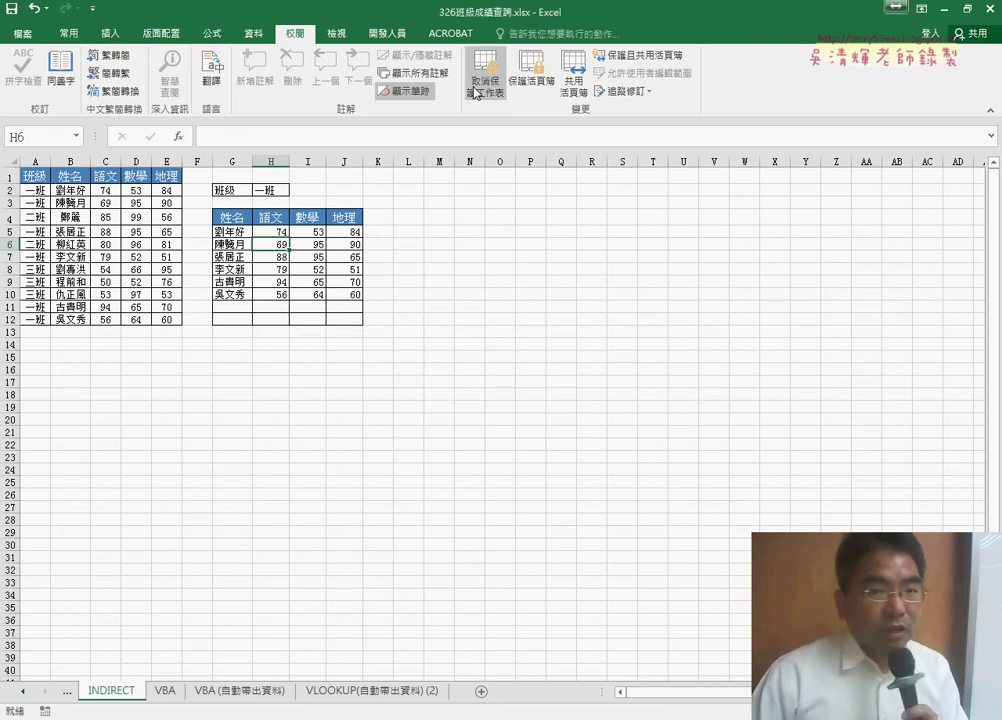
{"action": "left_click", "coordinate": [474, 91]}
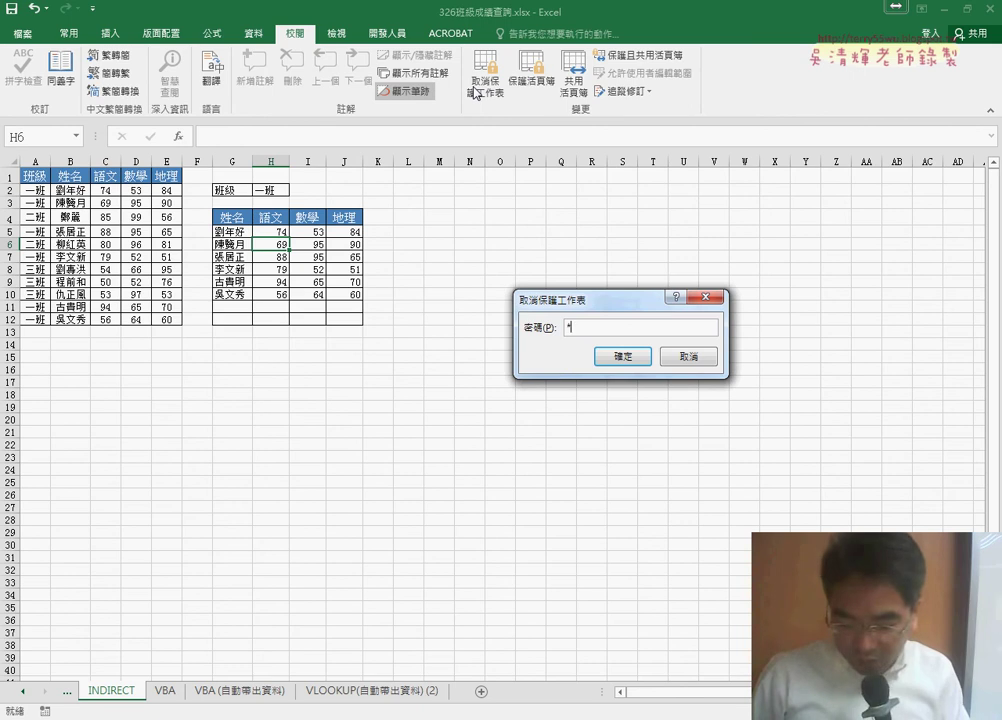
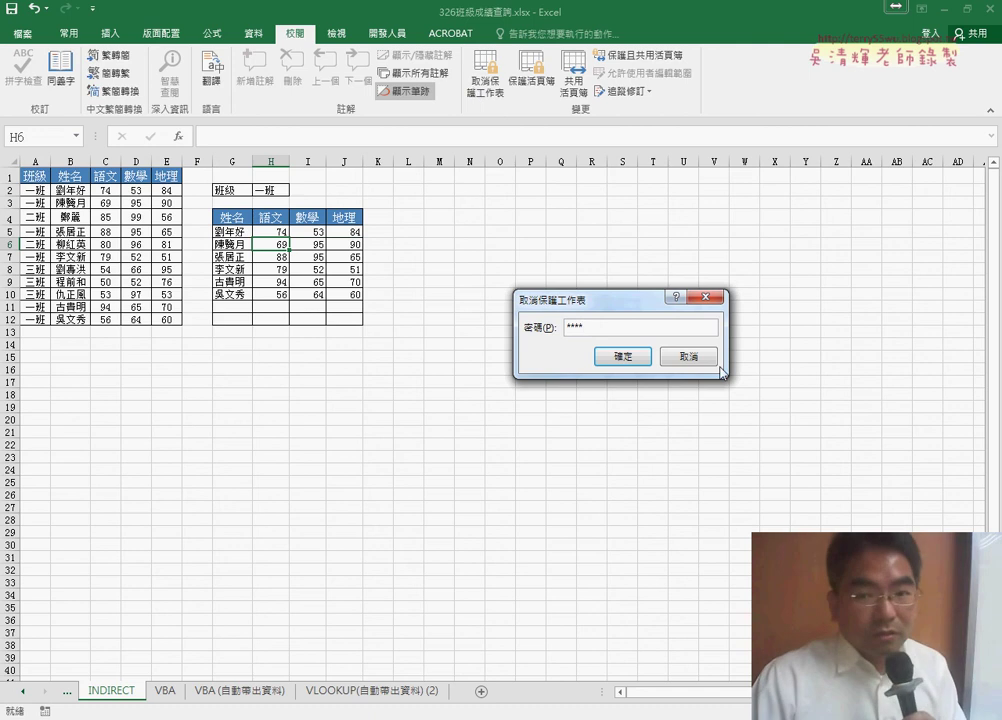
{"action": "left_click", "coordinate": [688, 357]}
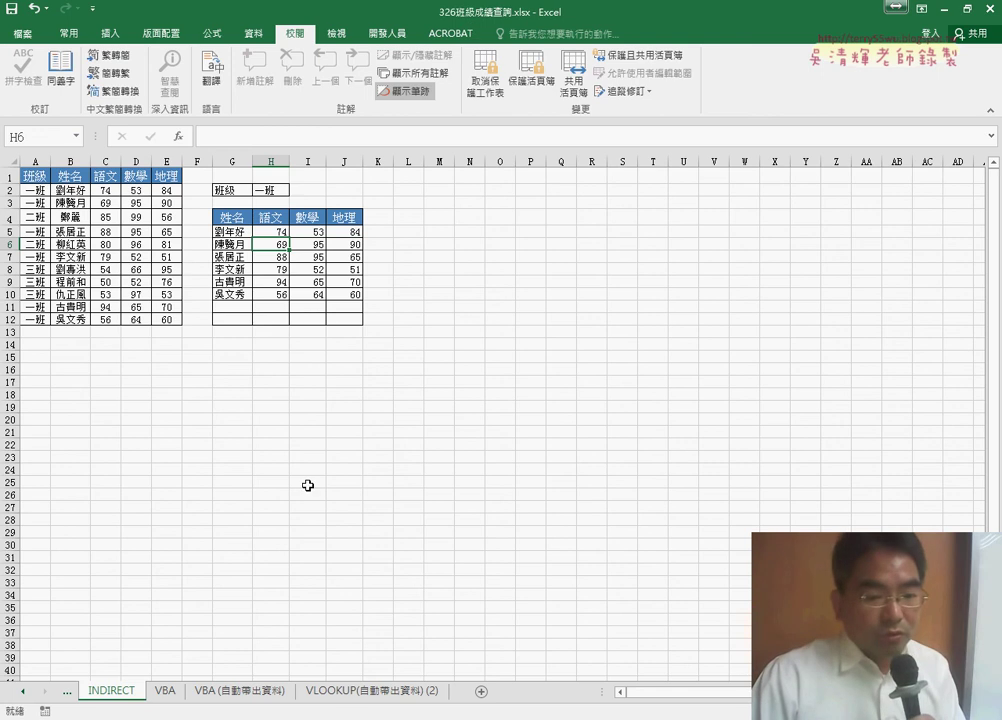
{"action": "left_click", "coordinate": [360, 690]}
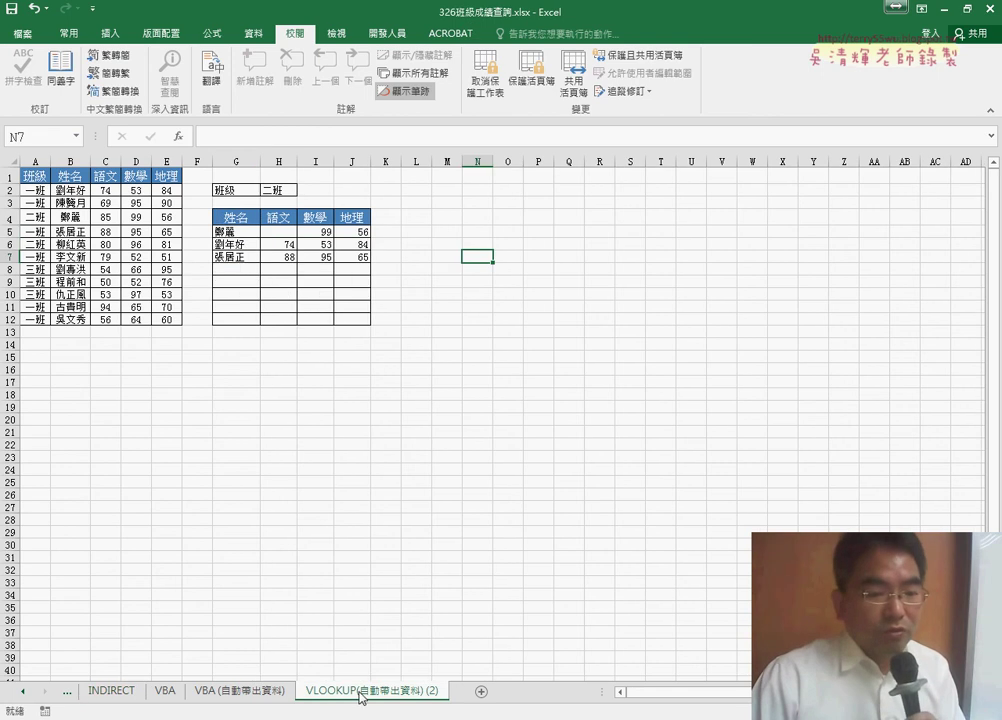
{"action": "left_click", "coordinate": [237, 691]}
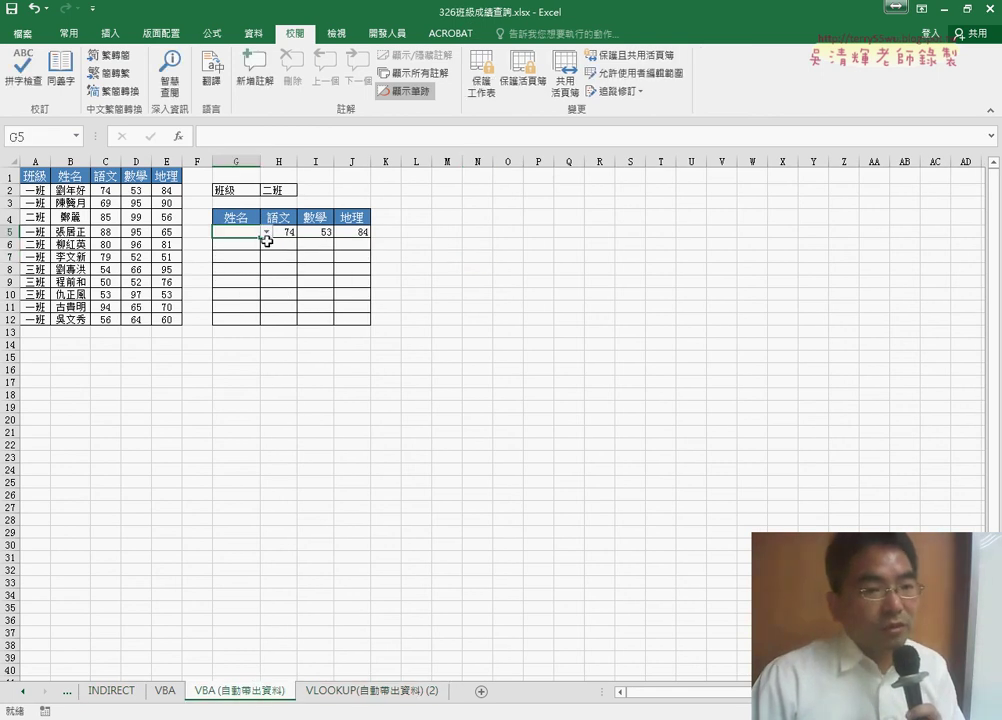
{"action": "left_click", "coordinate": [267, 232]}
{"action": "left_click", "coordinate": [236, 254]}
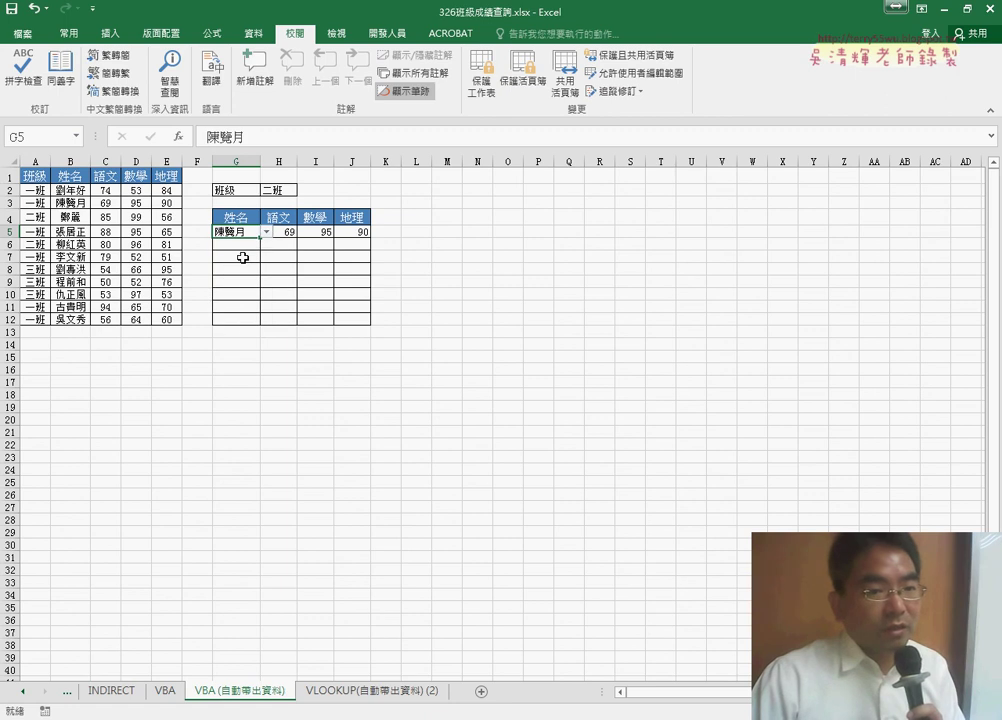
{"action": "left_click", "coordinate": [247, 244]}
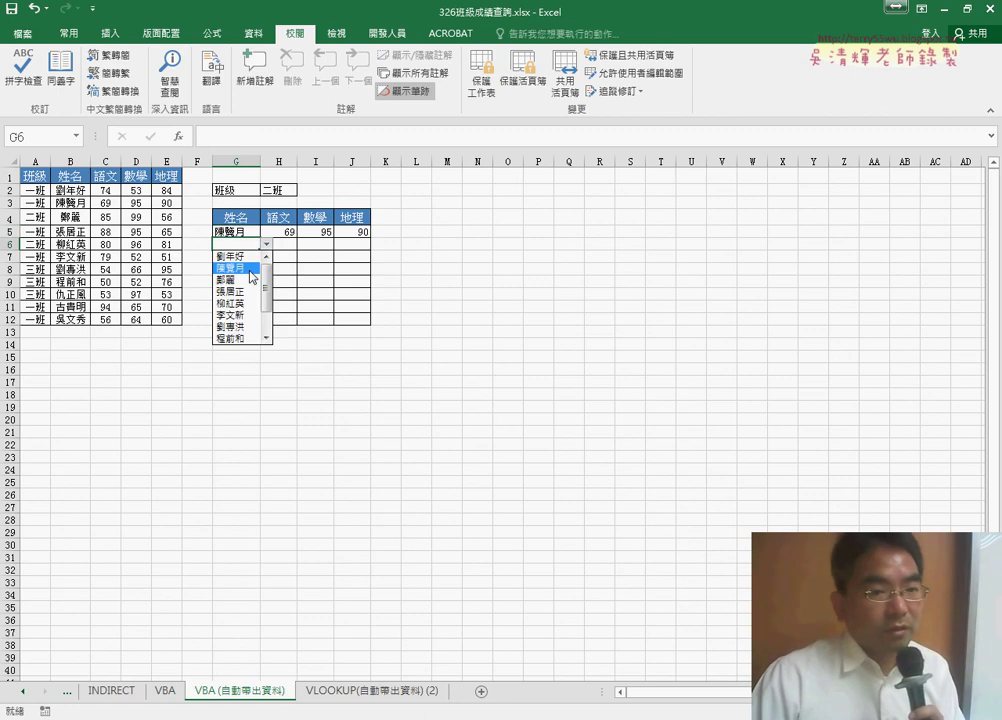
{"action": "left_click", "coordinate": [246, 280]}
{"action": "left_click", "coordinate": [249, 257]}
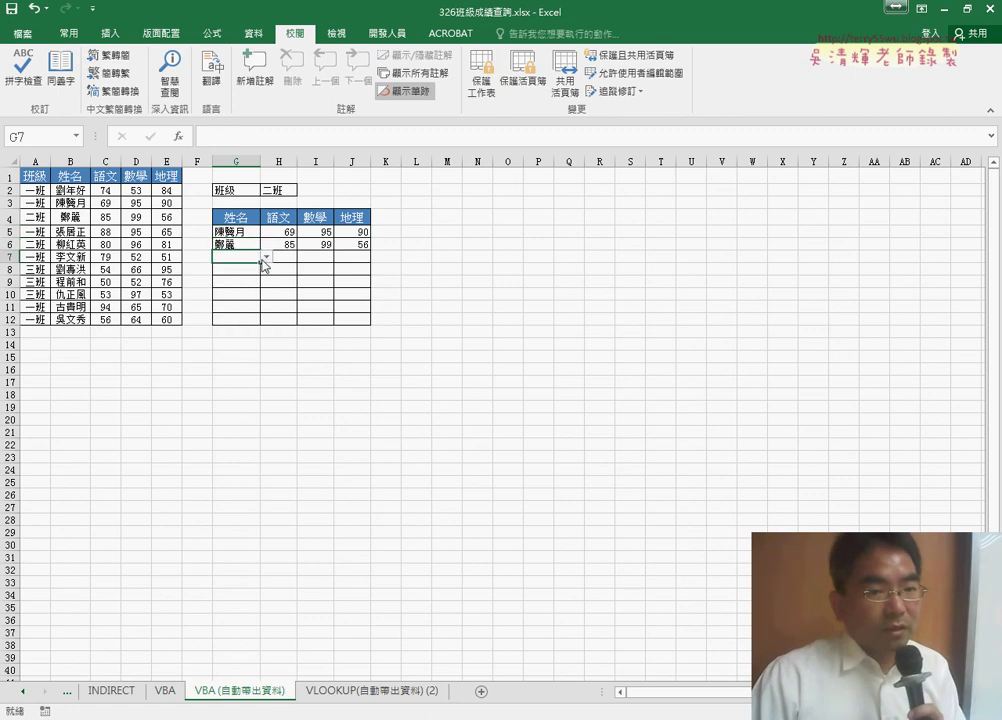
{"action": "left_click", "coordinate": [265, 257]}
{"action": "left_click", "coordinate": [245, 268]}
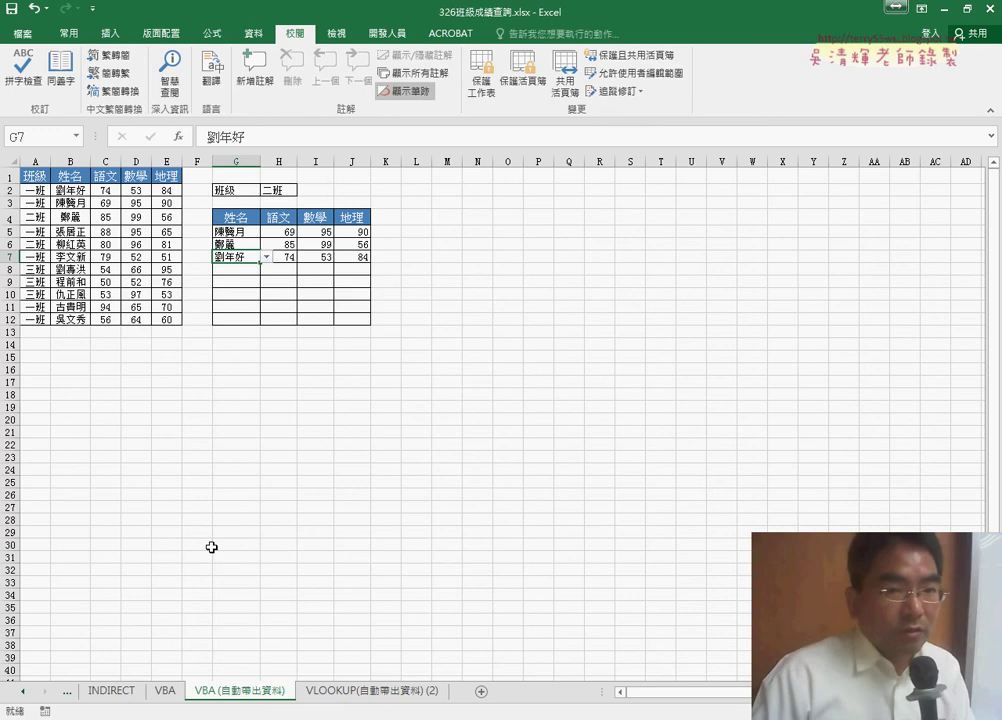
{"action": "left_click", "coordinate": [387, 33]}
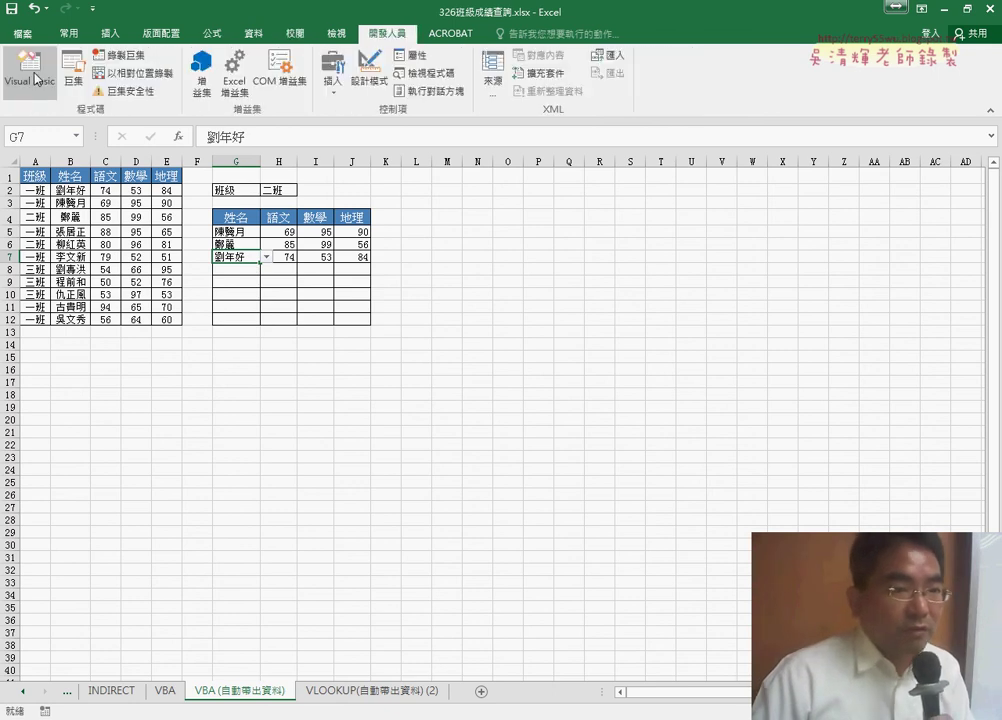
{"action": "left_click", "coordinate": [30, 70]}
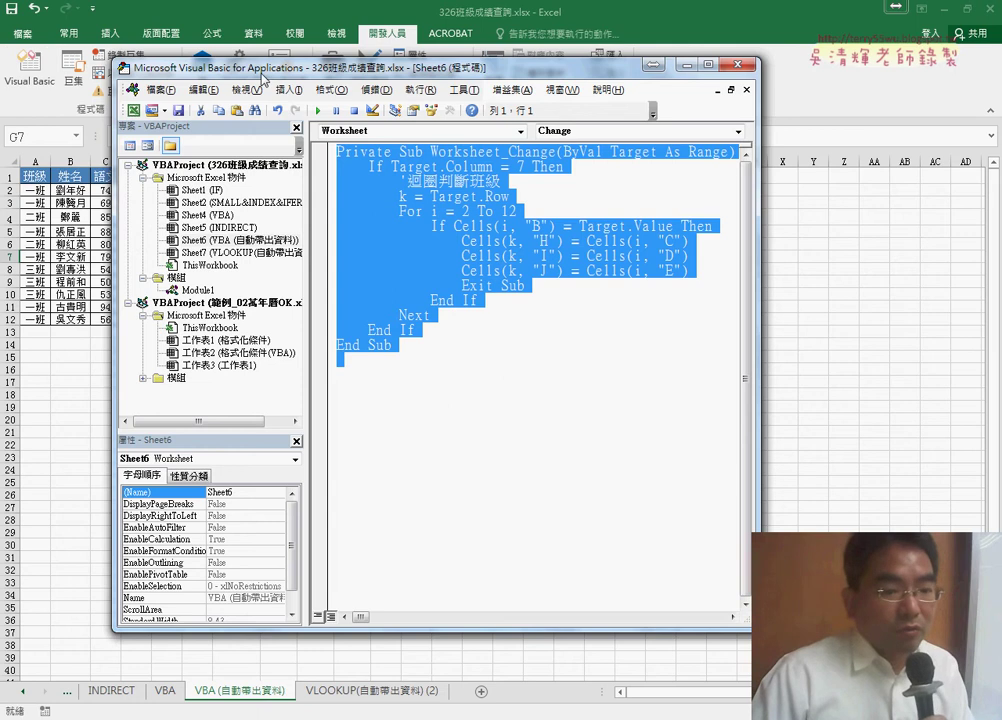
{"action": "left_click_drag", "start_coordinate": [262, 67], "coordinate": [456, 72]}
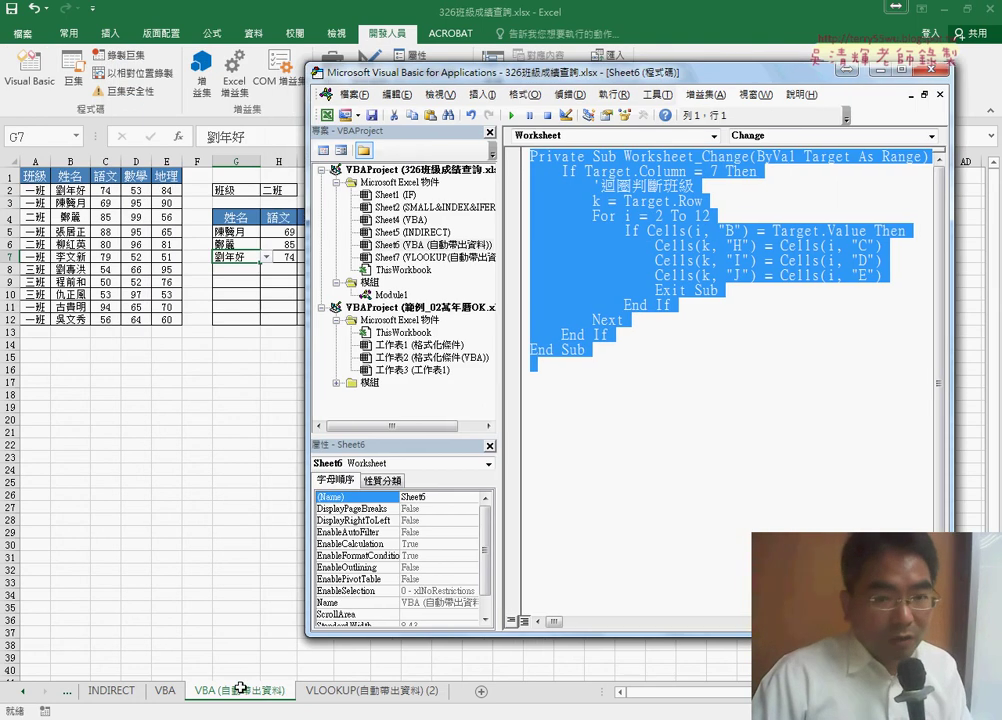
{"action": "left_click_drag", "start_coordinate": [500, 266], "coordinate": [533, 266]}
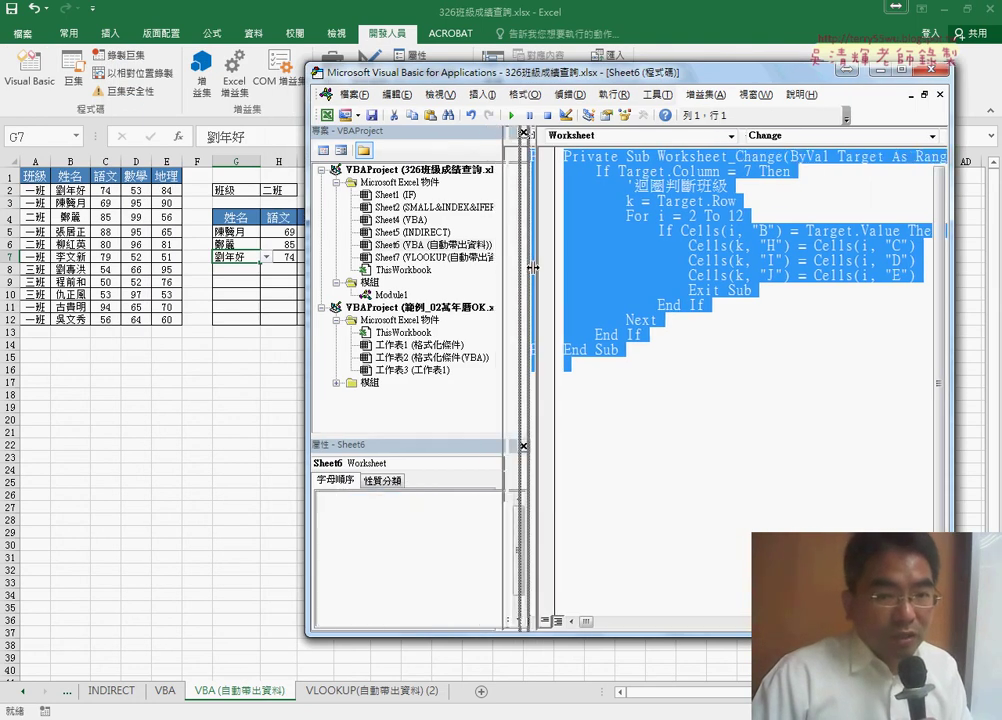
{"action": "left_click", "coordinate": [433, 244]}
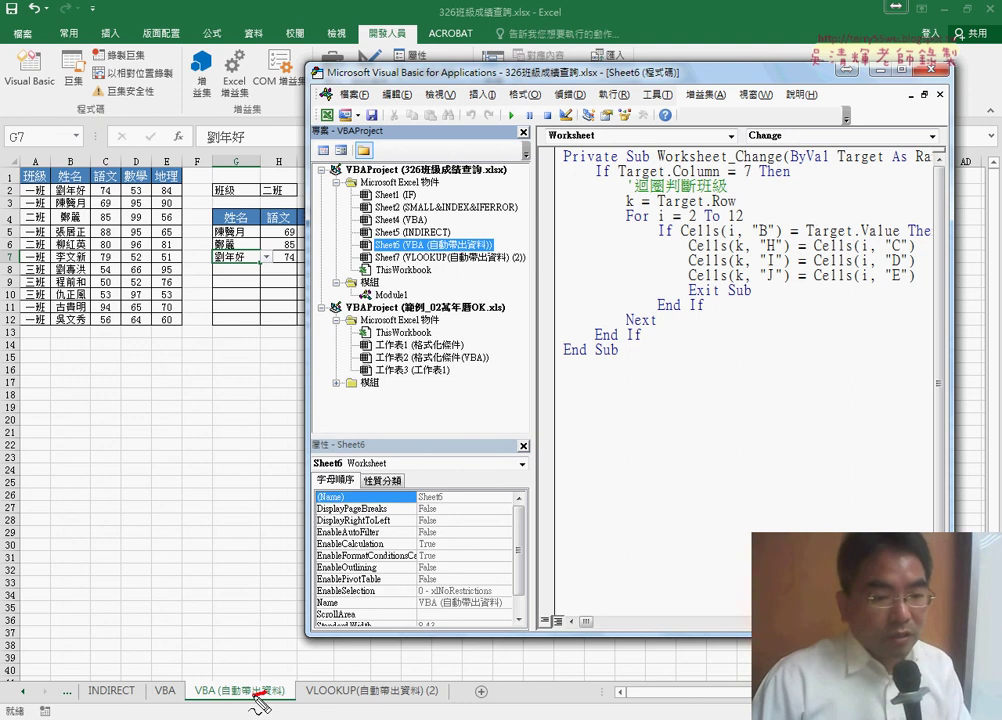
{"action": "left_click_drag", "start_coordinate": [260, 706], "coordinate": [282, 688]}
{"action": "mouse_move", "coordinate": [490, 250]}
{"action": "left_mouse_down"}
{"action": "mouse_move", "coordinate": [468, 262]}
{"action": "mouse_move", "coordinate": [493, 263]}
{"action": "left_mouse_up"}
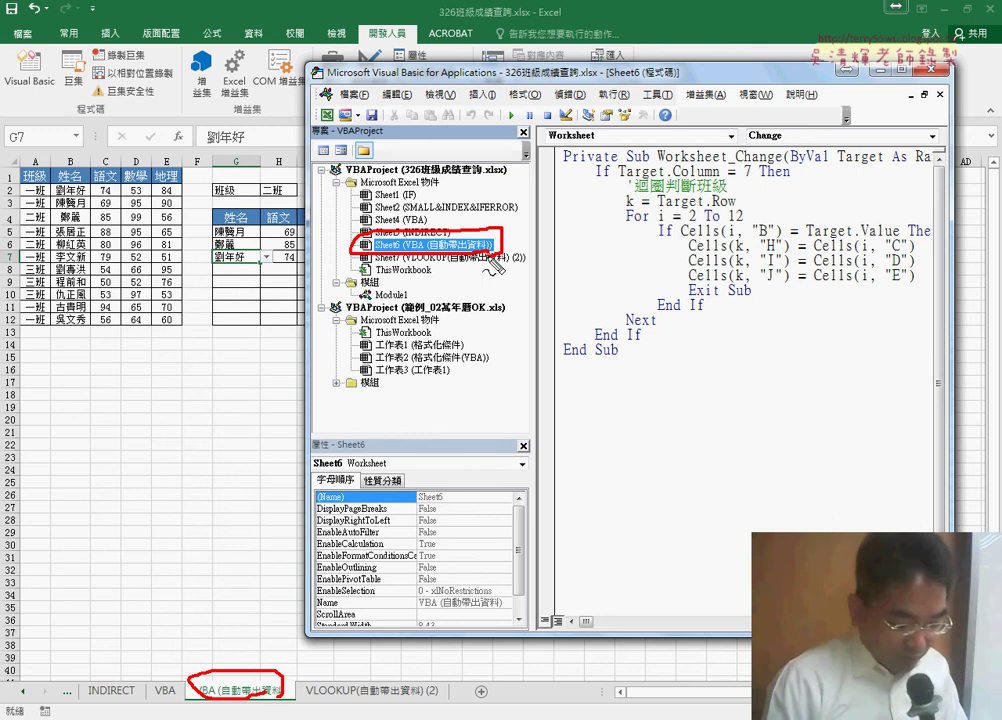
{"action": "key", "text": "Escape"}
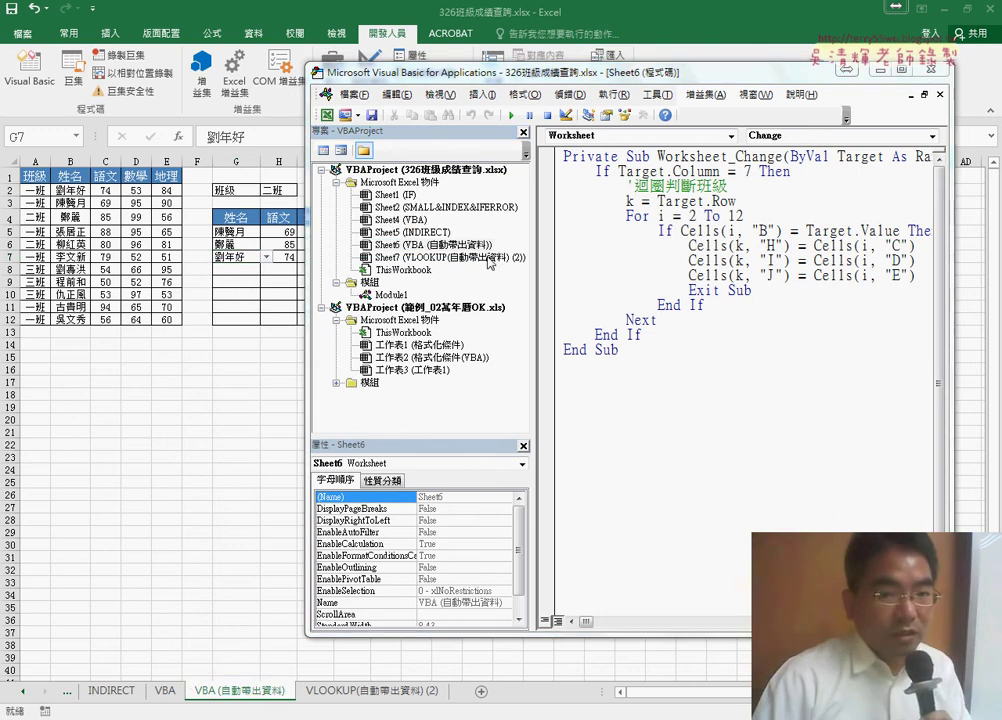
{"action": "key", "text": "ctrl+a"}
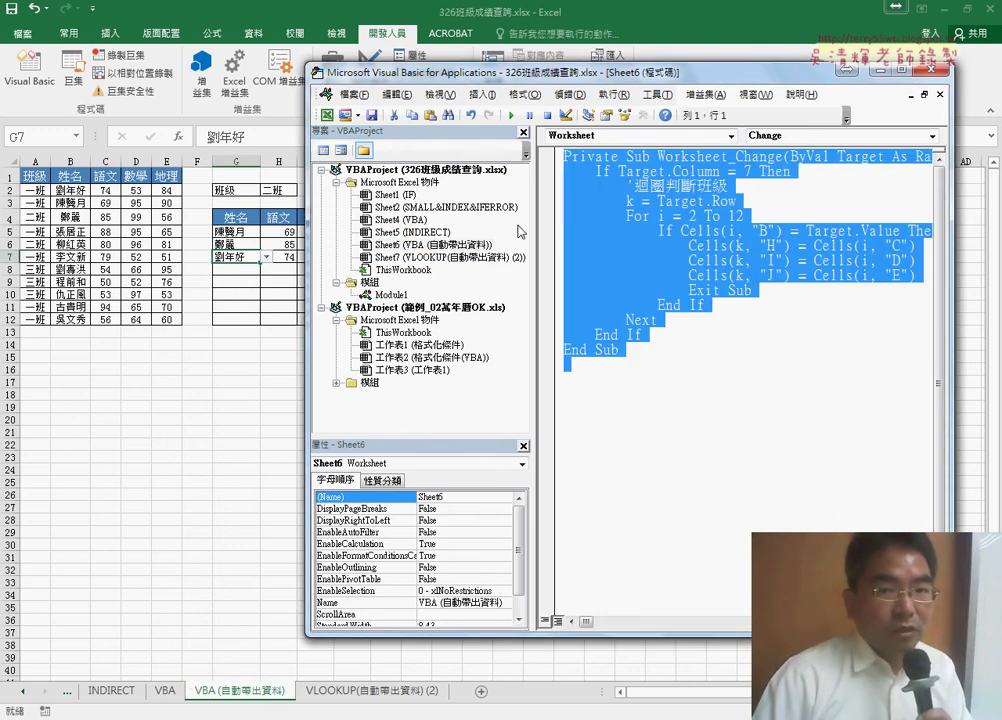
{"action": "left_click_drag", "start_coordinate": [566, 80], "coordinate": [336, 75]}
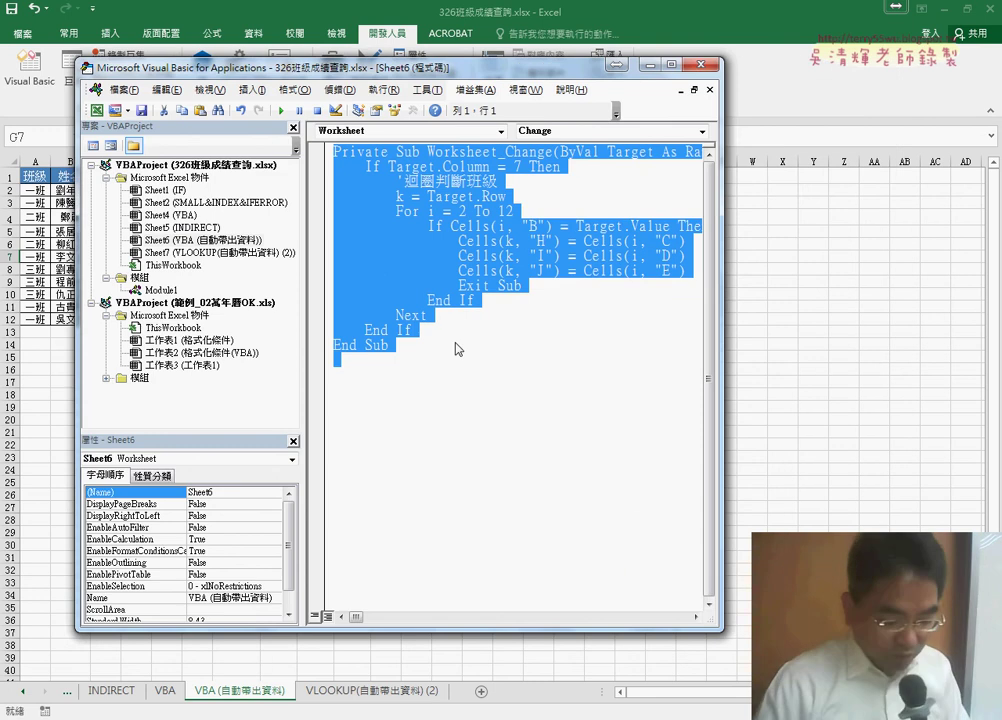
{"action": "key", "text": "ctrl+Home"}
{"action": "left_click_drag", "start_coordinate": [463, 337], "coordinate": [279, 137]}
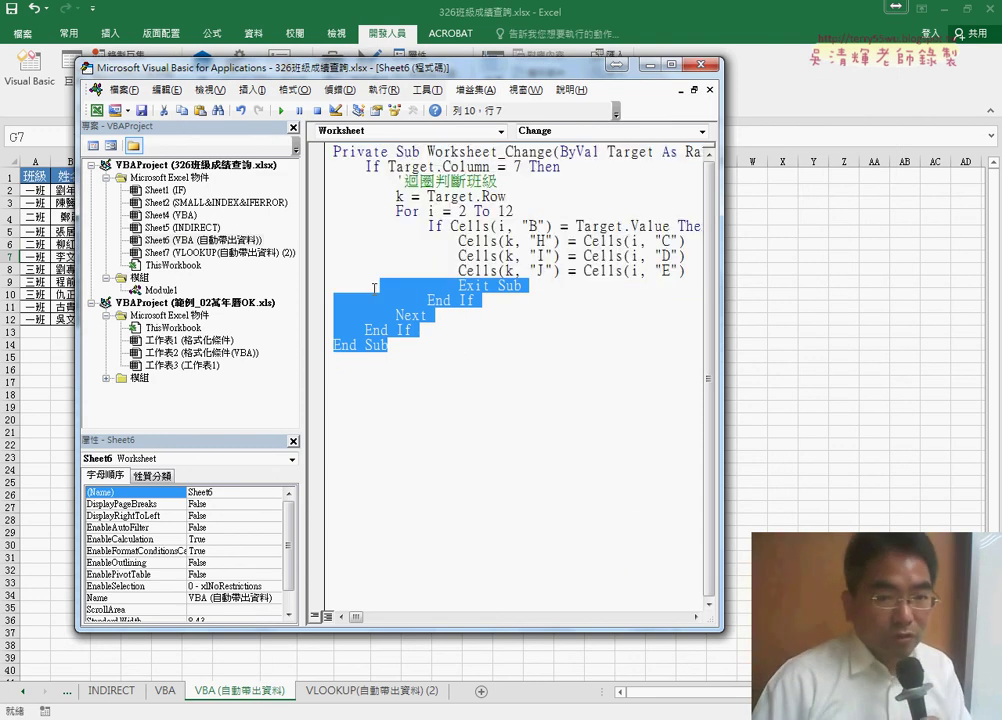
{"action": "key", "text": "Delete"}
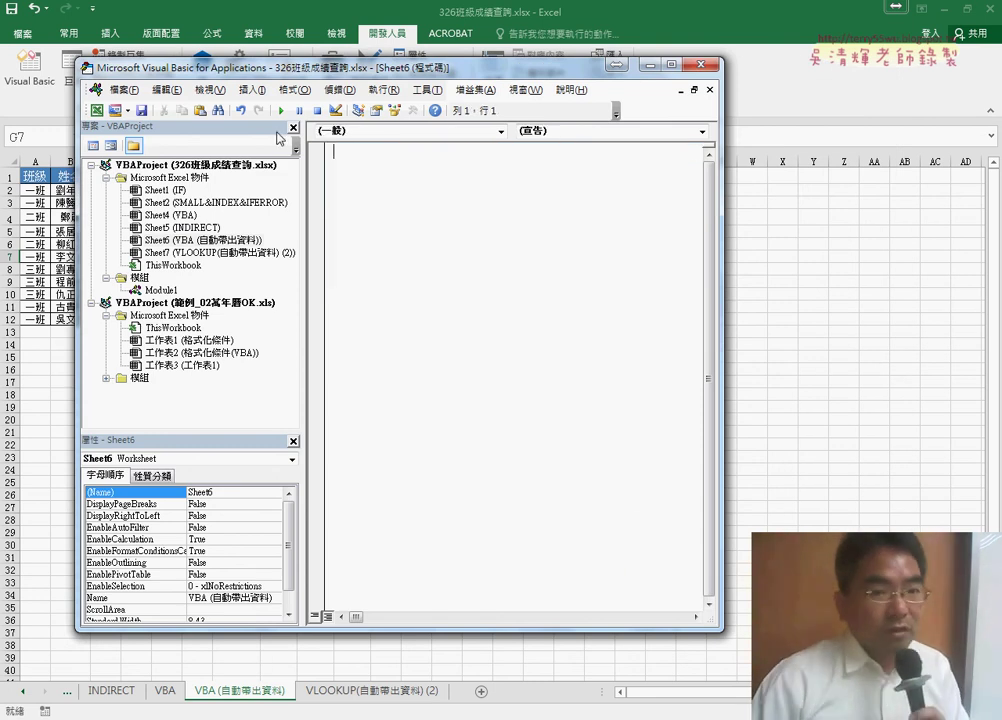
{"action": "left_click", "coordinate": [401, 131]}
{"action": "left_click", "coordinate": [387, 154]}
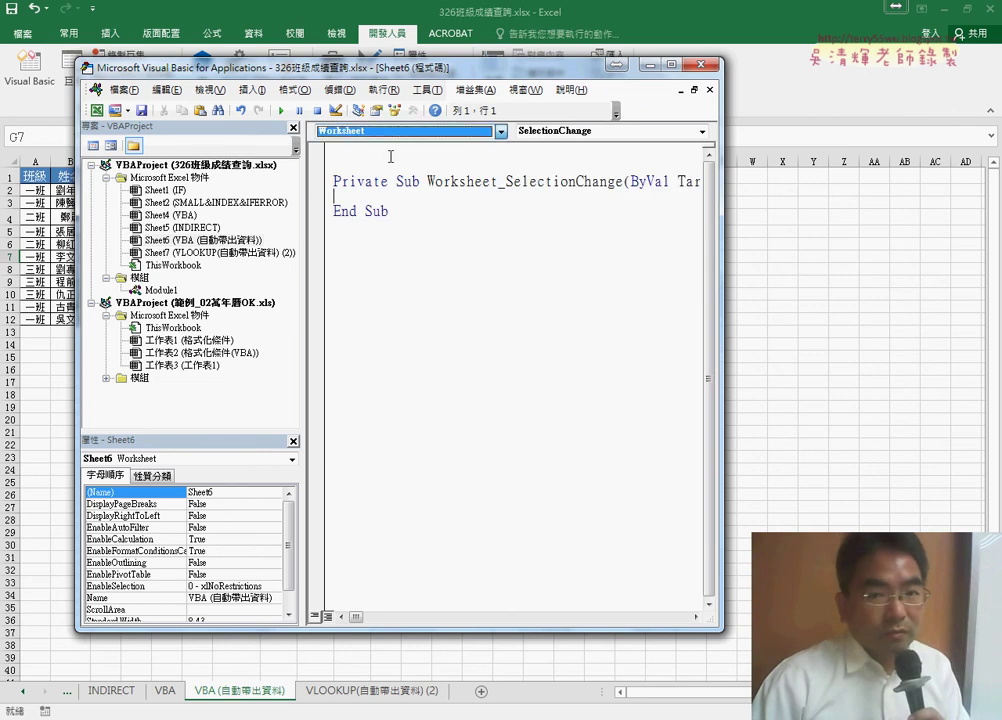
{"action": "left_click", "coordinate": [543, 133]}
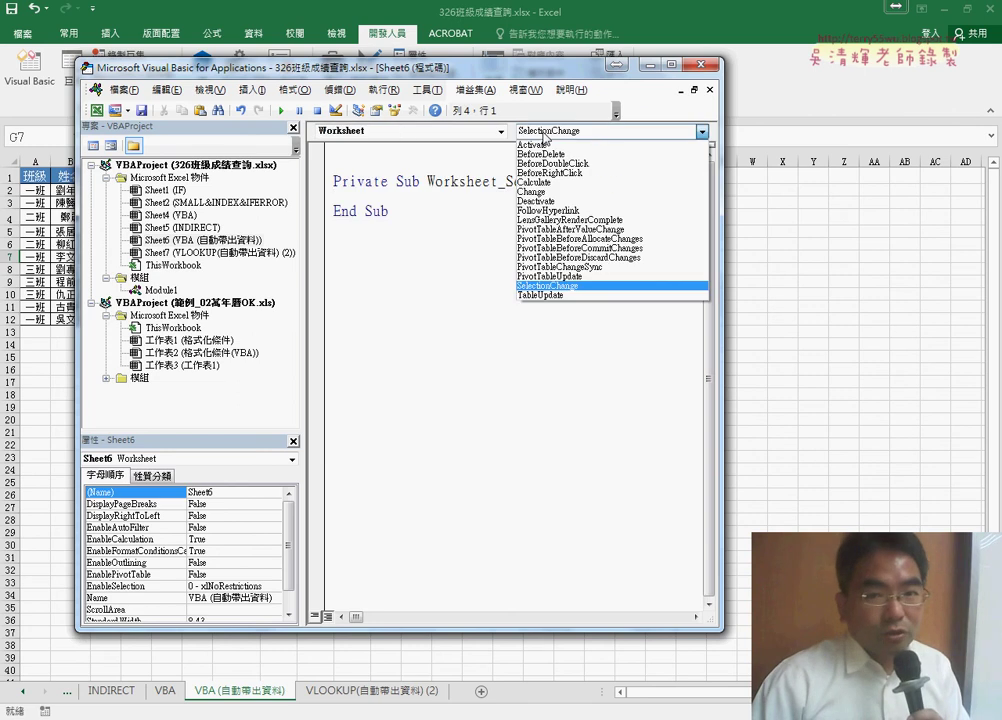
{"action": "left_click", "coordinate": [543, 193]}
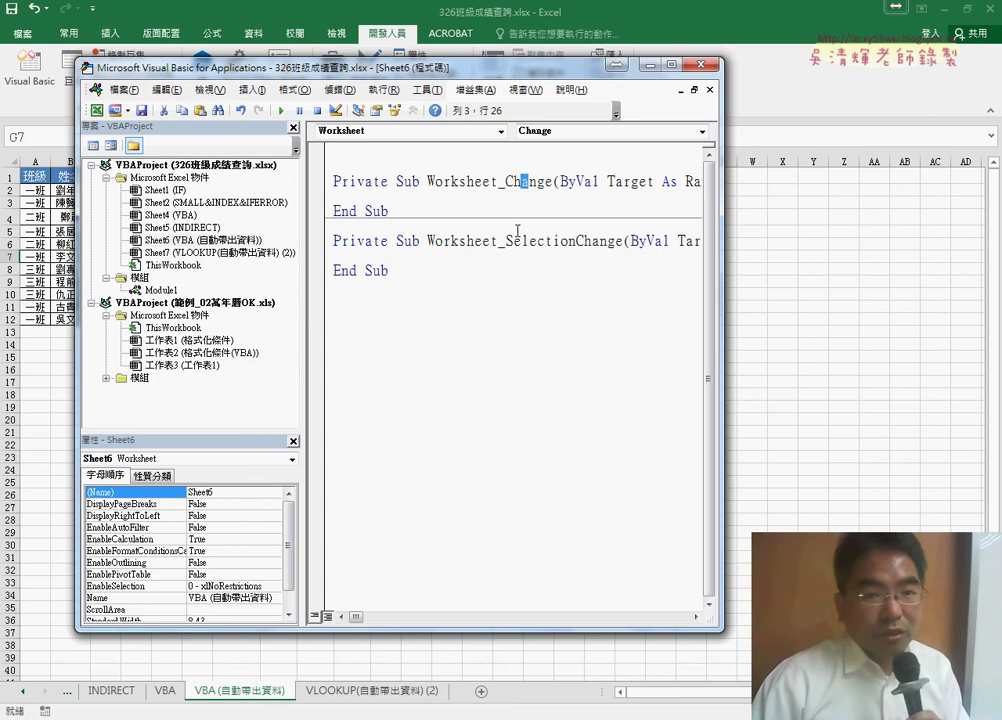
{"action": "left_click_drag", "start_coordinate": [390, 270], "coordinate": [322, 234]}
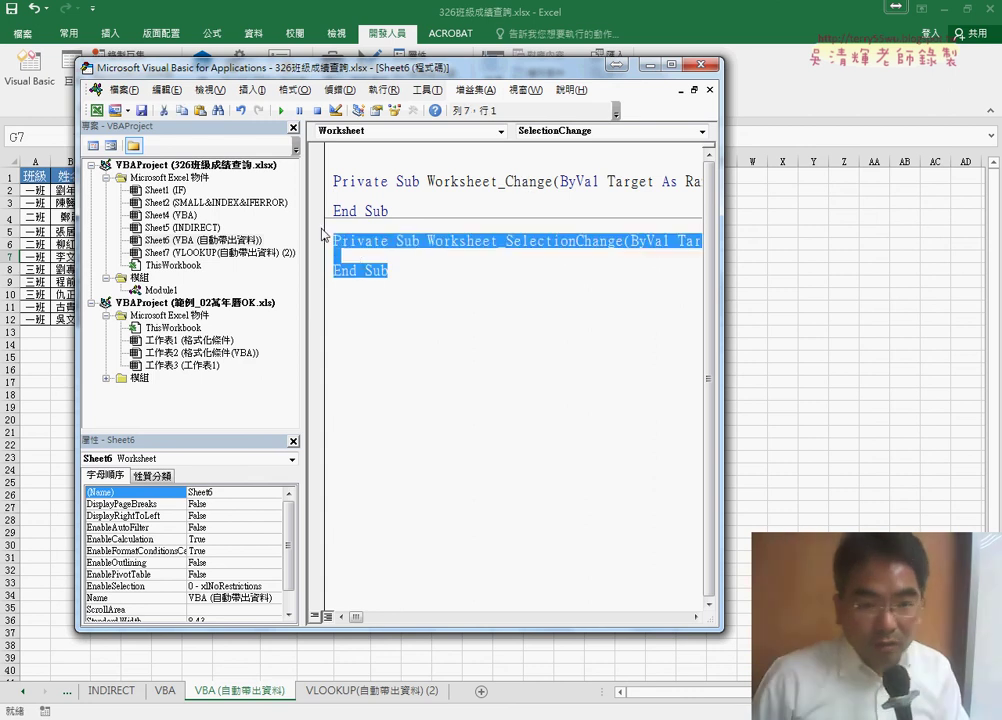
{"action": "key", "text": "Delete"}
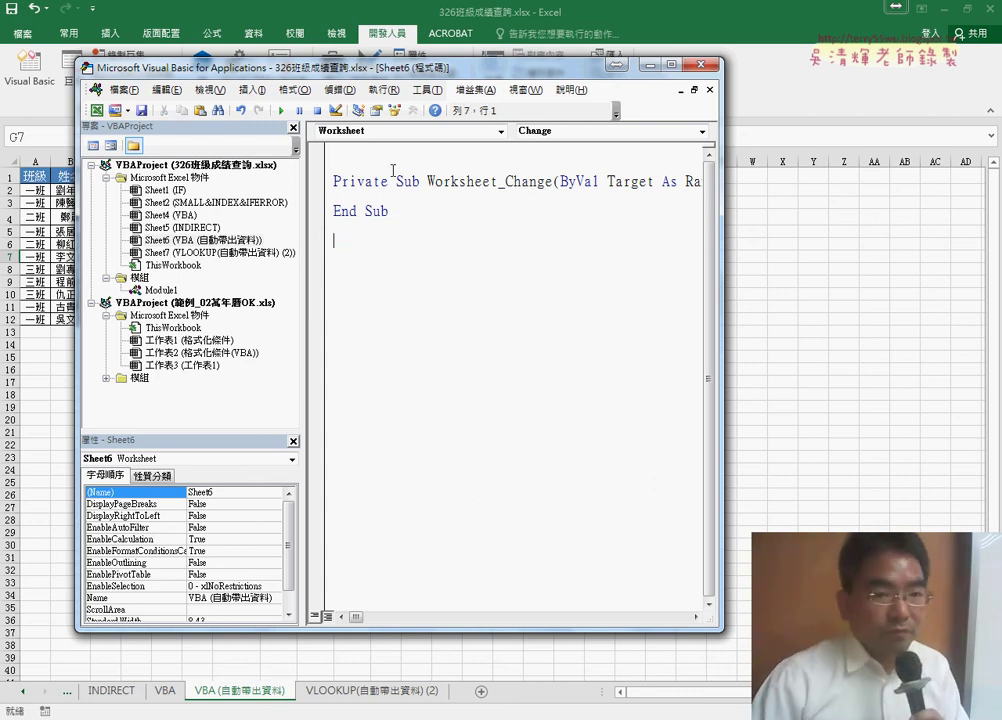
{"action": "left_click", "coordinate": [394, 152]}
{"action": "key", "text": "Delete"}
{"action": "key", "text": "Delete"}
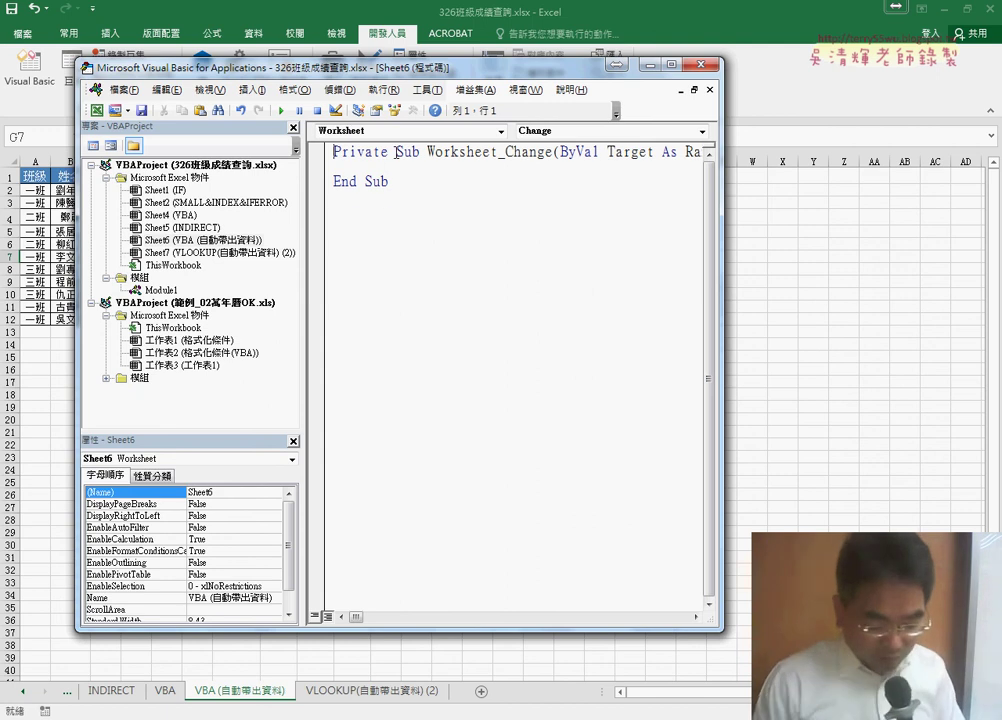
{"action": "key", "text": "ctrl+z"}
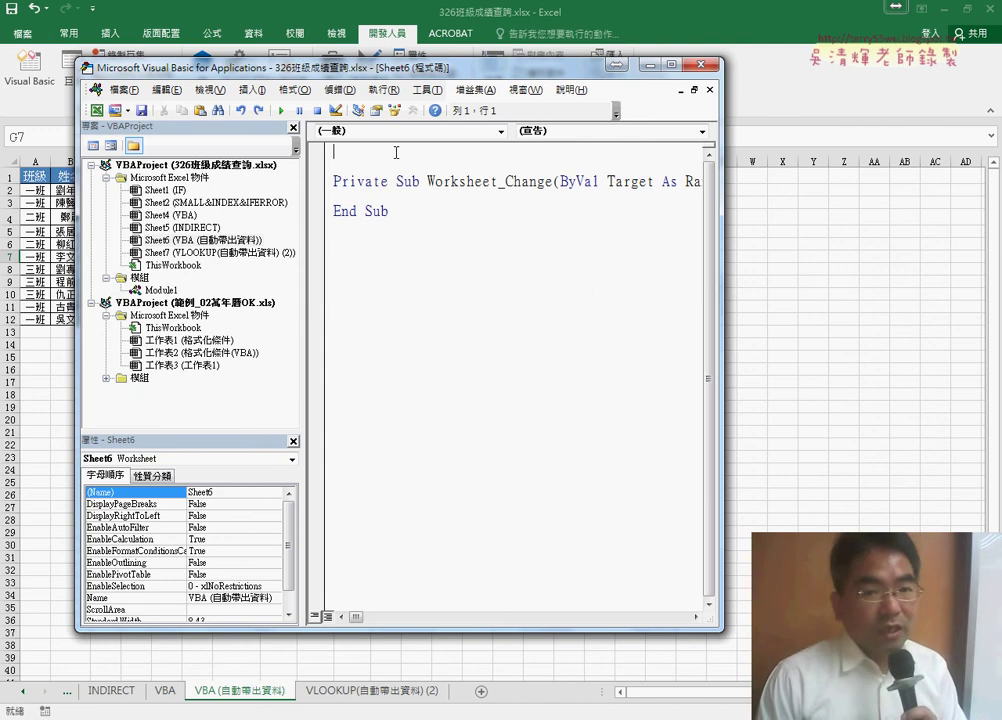
{"action": "key", "text": "ctrl+z"}
{"action": "key", "text": "ctrl+z"}
{"action": "key", "text": "ctrl+z"}
{"action": "key", "text": "ctrl+z"}
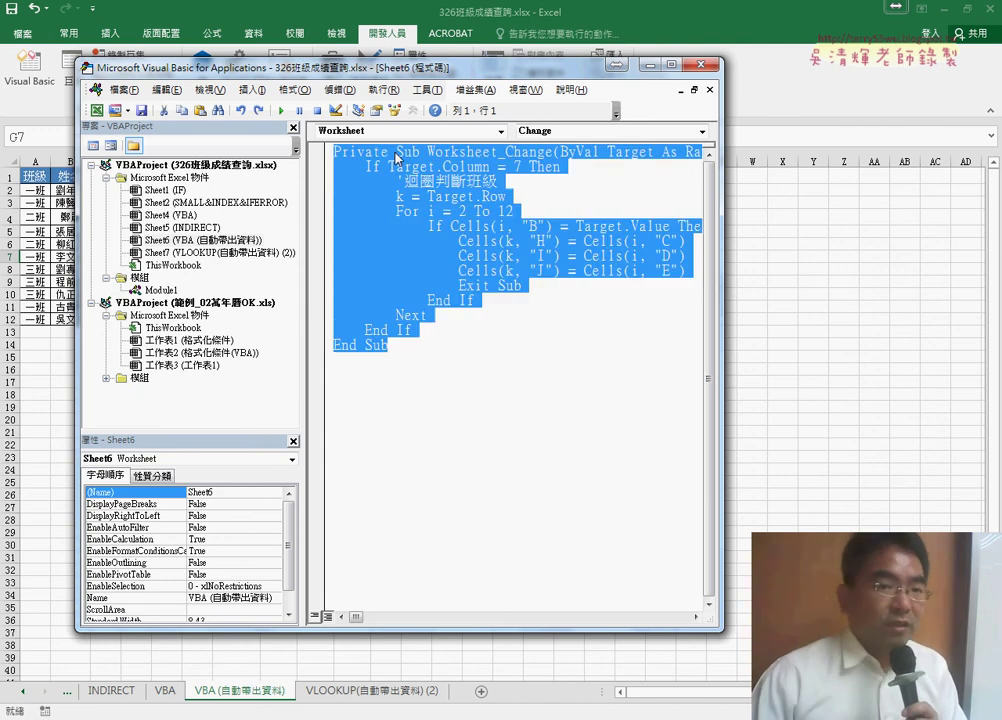
{"action": "left_click_drag", "start_coordinate": [365, 77], "coordinate": [620, 87]}
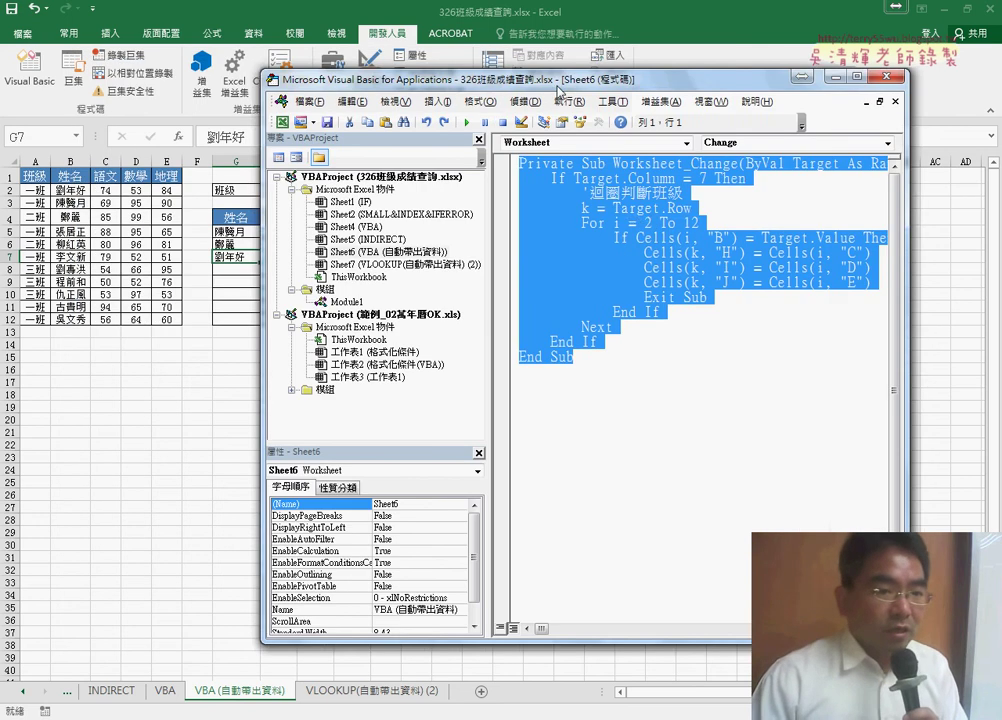
{"action": "left_click", "coordinate": [735, 380]}
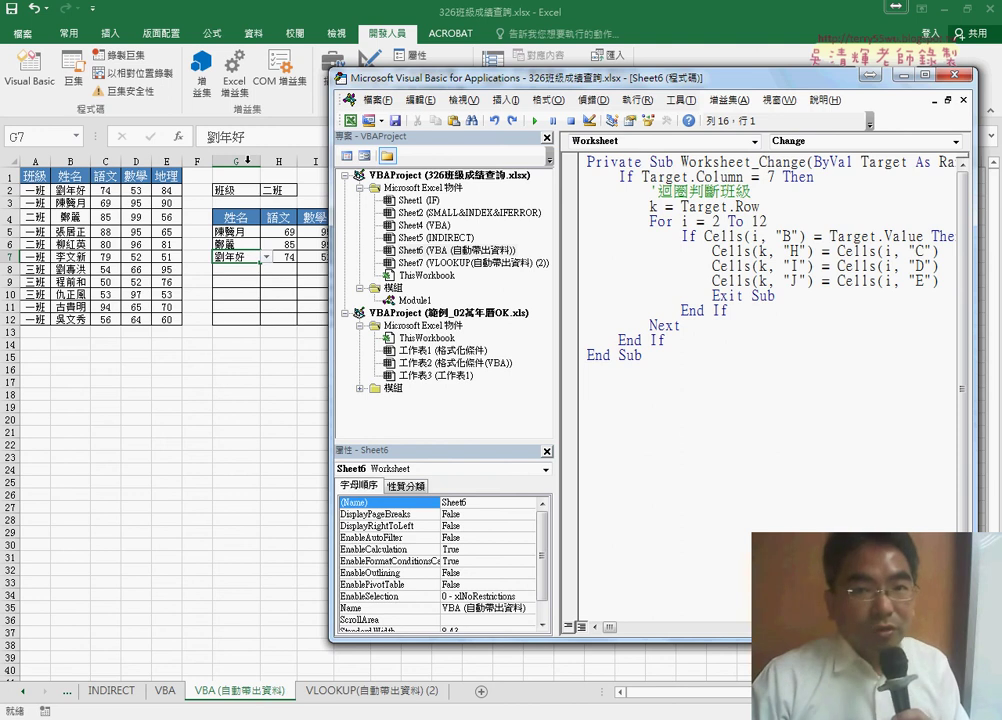
{"action": "left_click_drag", "start_coordinate": [390, 67], "coordinate": [328, 56]}
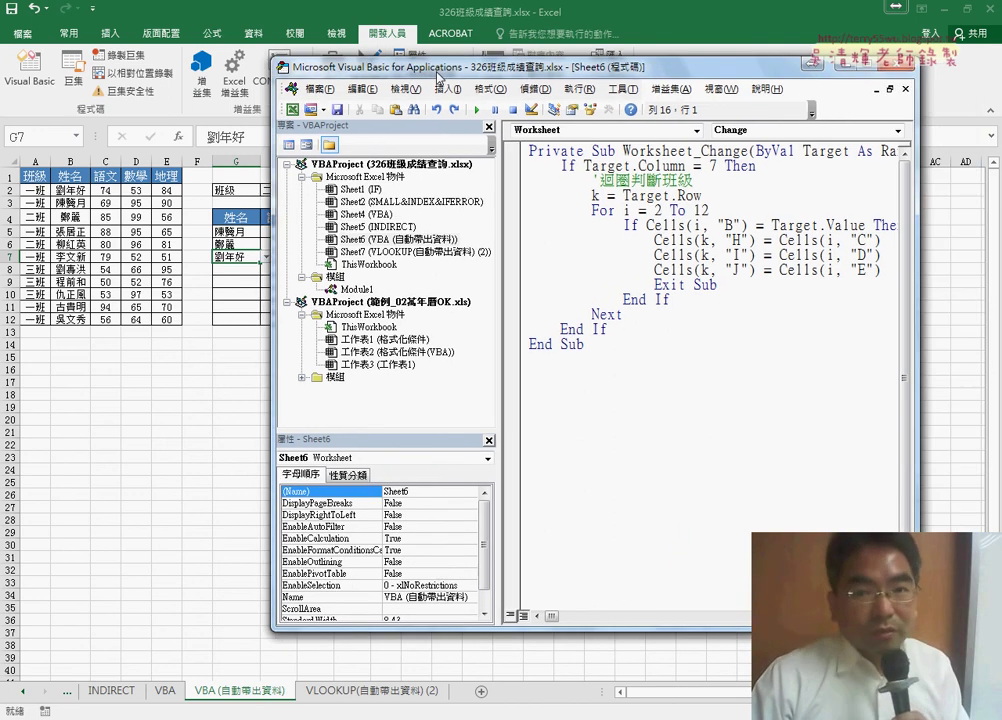
{"action": "left_click_drag", "start_coordinate": [580, 166], "coordinate": [627, 166]}
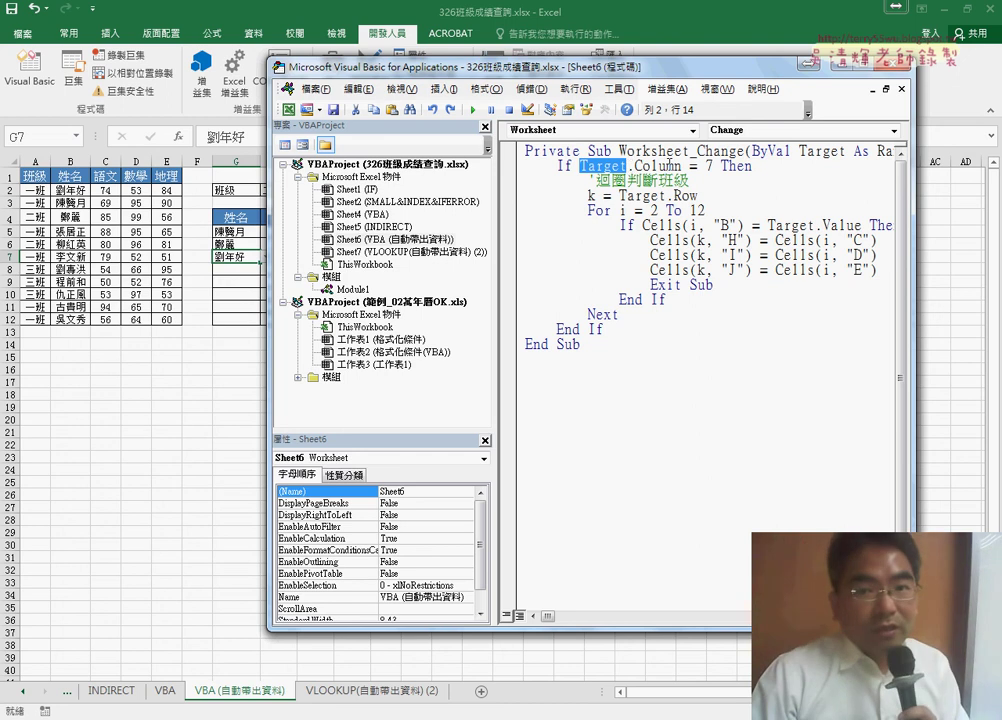
{"action": "left_click", "coordinate": [684, 166]}
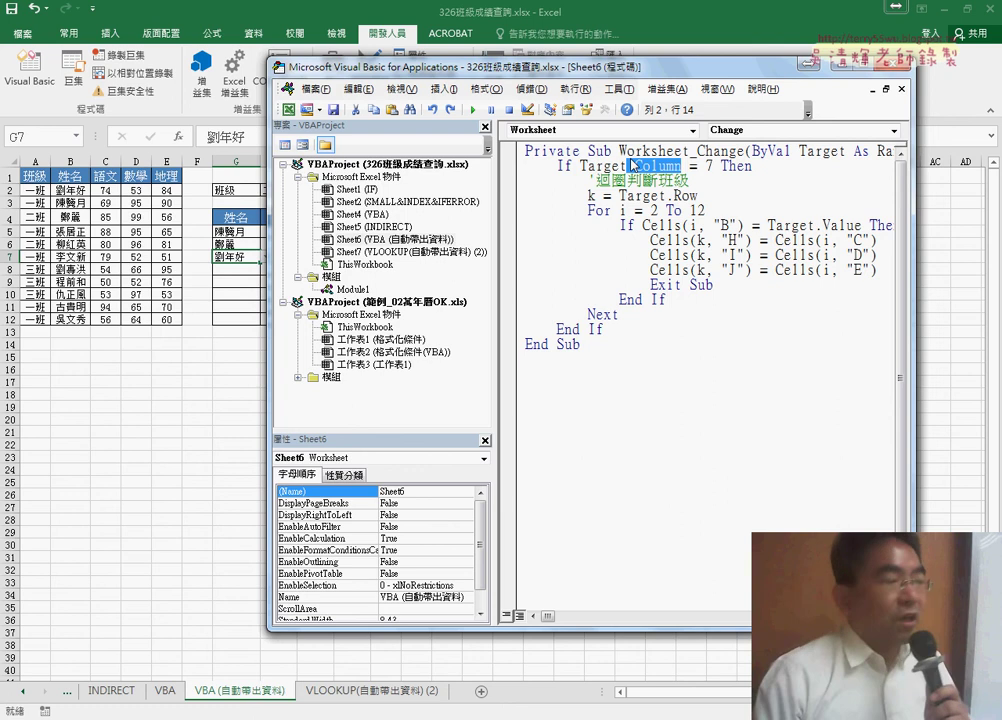
{"action": "mouse_move", "coordinate": [627, 165]}
{"action": "left_mouse_down"}
{"action": "mouse_move", "coordinate": [676, 168]}
{"action": "mouse_move", "coordinate": [588, 166]}
{"action": "left_mouse_up"}
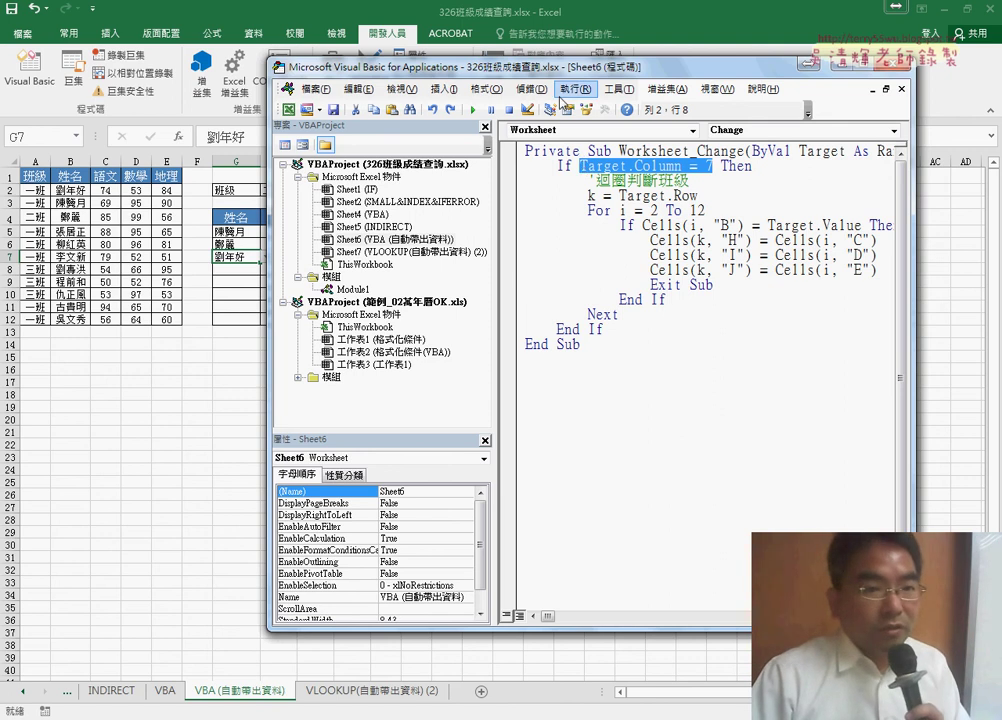
{"action": "left_click_drag", "start_coordinate": [440, 66], "coordinate": [500, 70]}
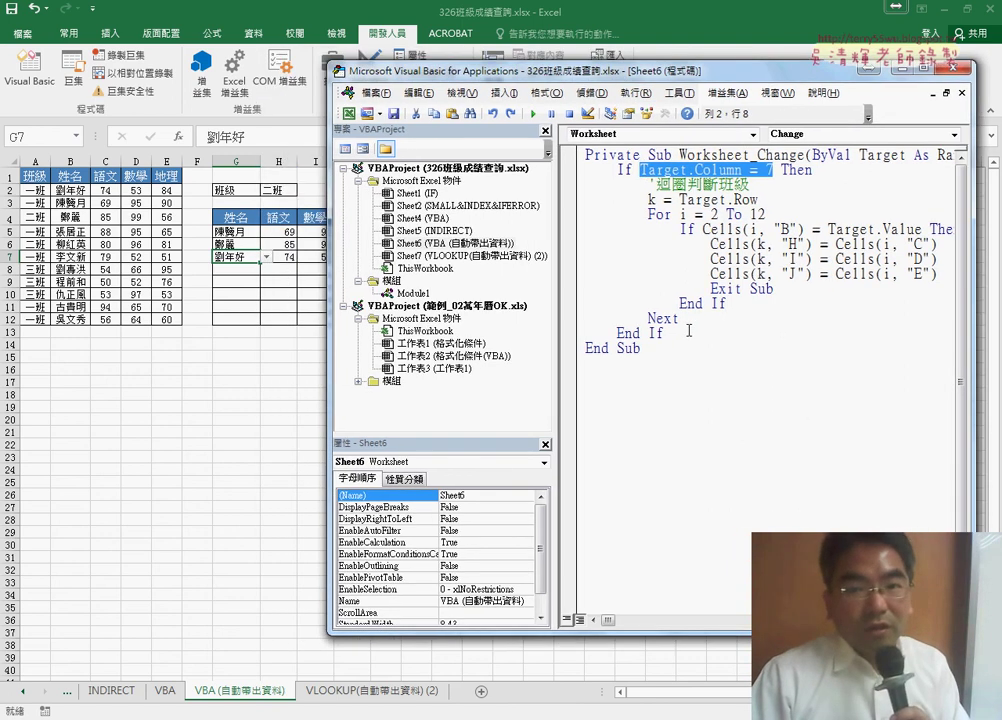
{"action": "left_click_drag", "start_coordinate": [688, 333], "coordinate": [600, 184]}
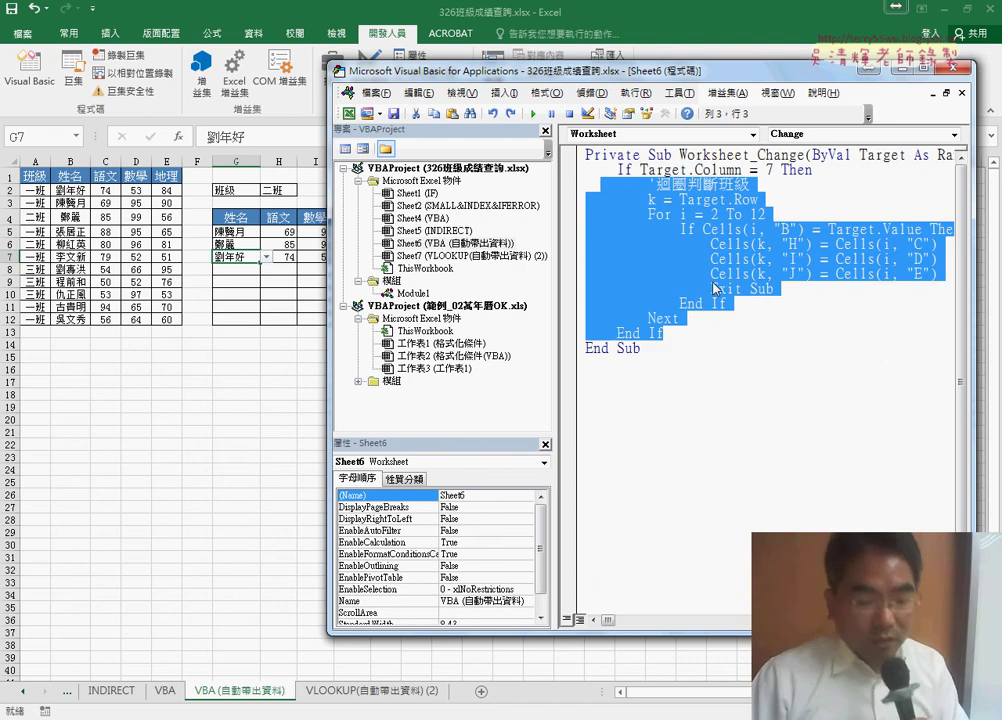
{"action": "key", "text": "Left"}
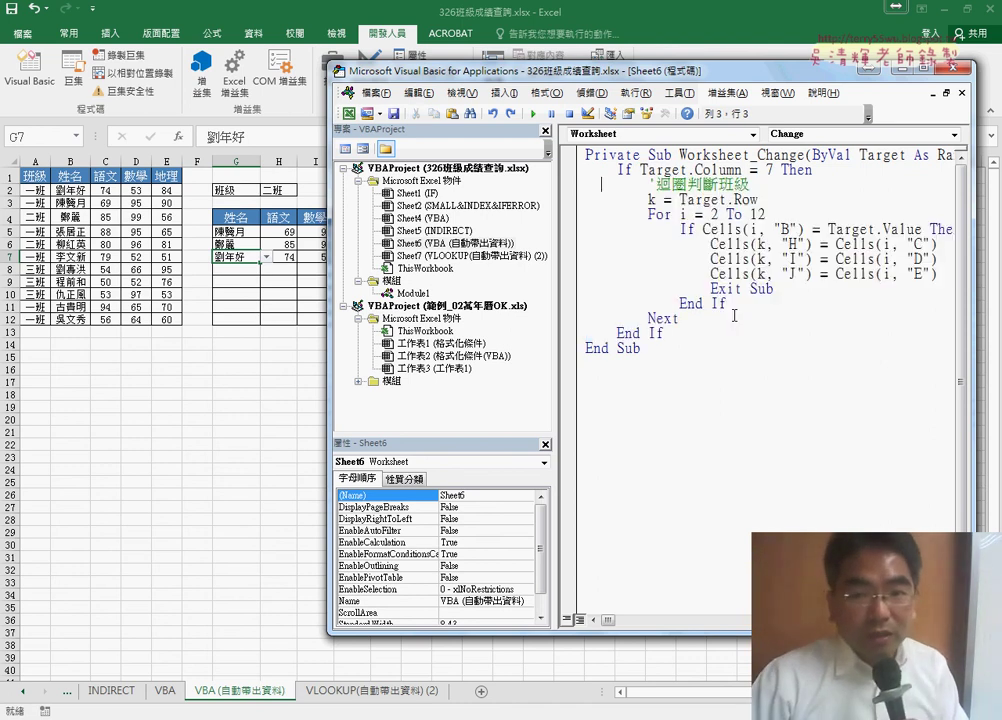
{"action": "left_click_drag", "start_coordinate": [693, 327], "coordinate": [579, 188]}
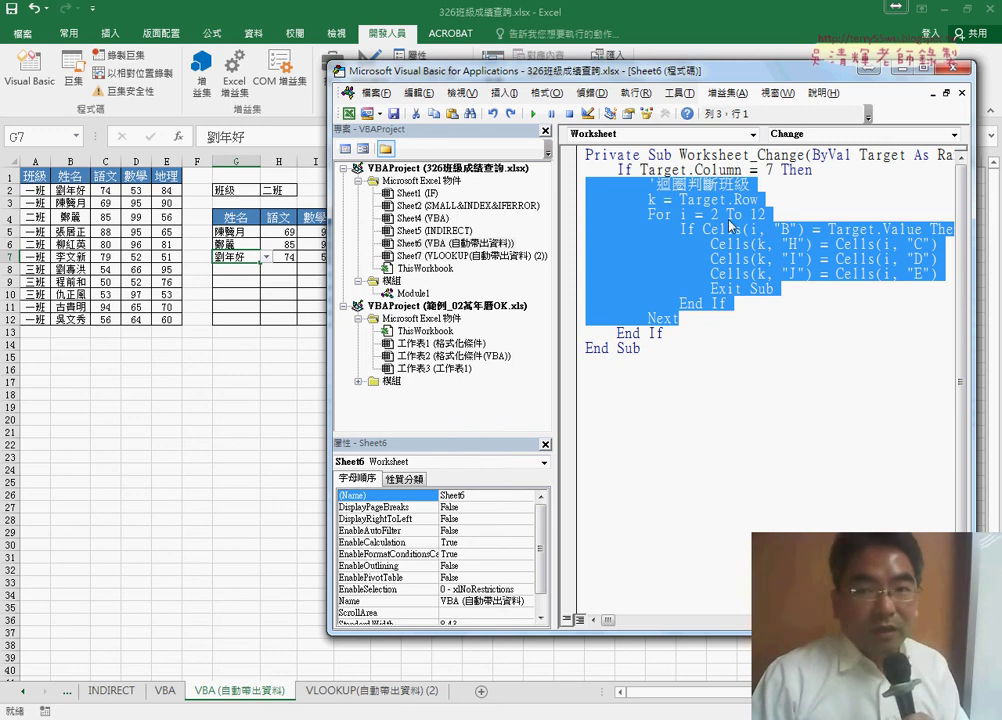
{"action": "key", "text": "Left"}
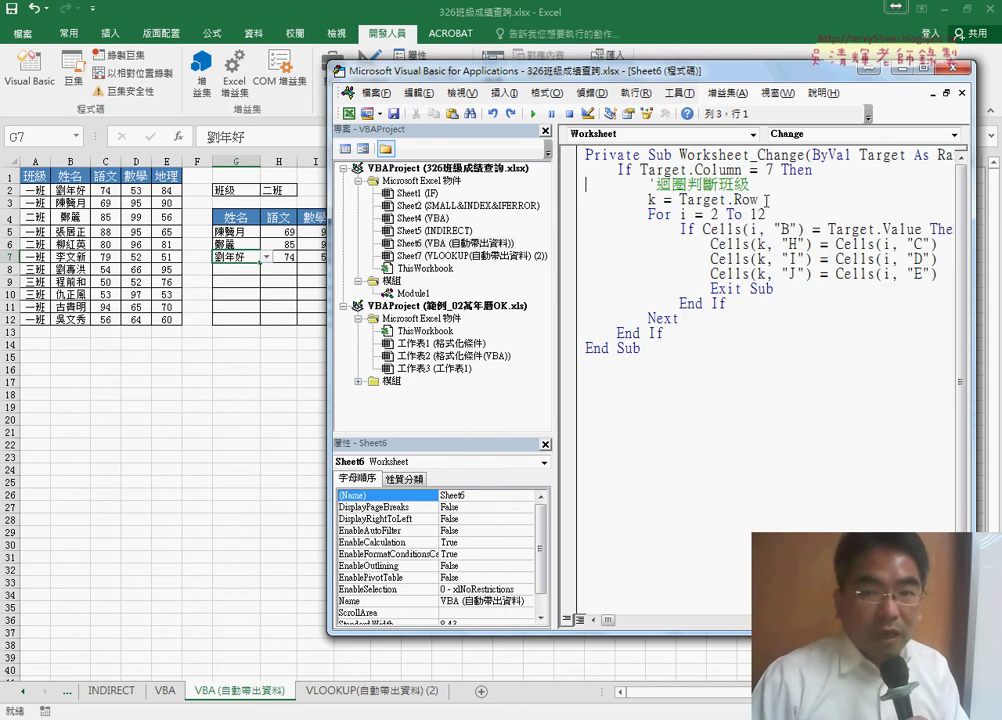
{"action": "left_click_drag", "start_coordinate": [758, 200], "coordinate": [673, 200]}
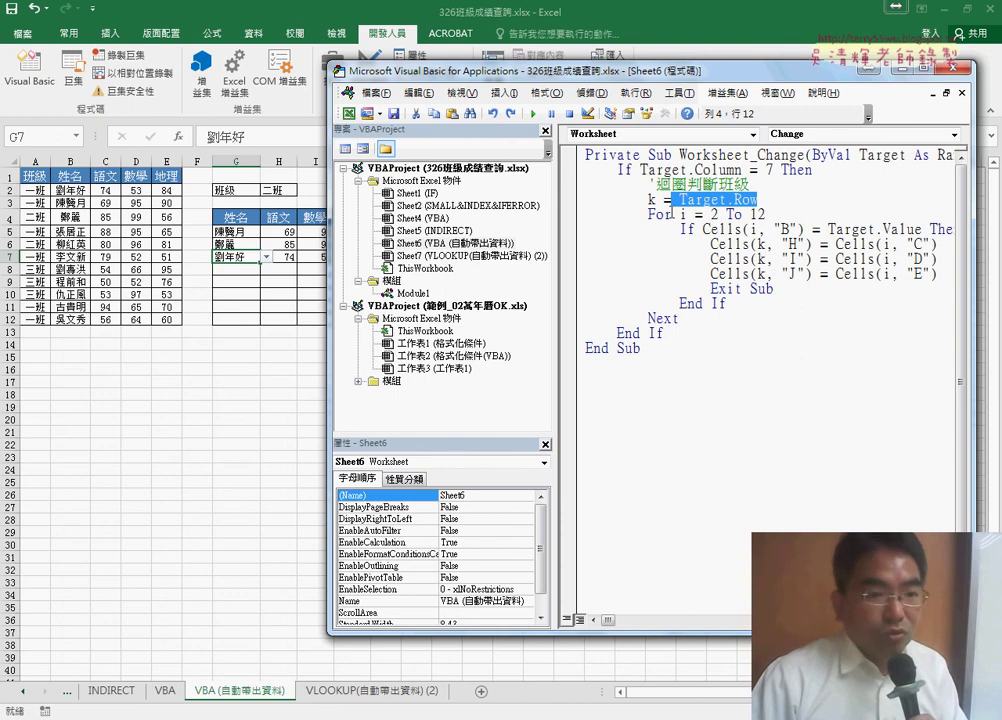
{"action": "left_click", "coordinate": [766, 201]}
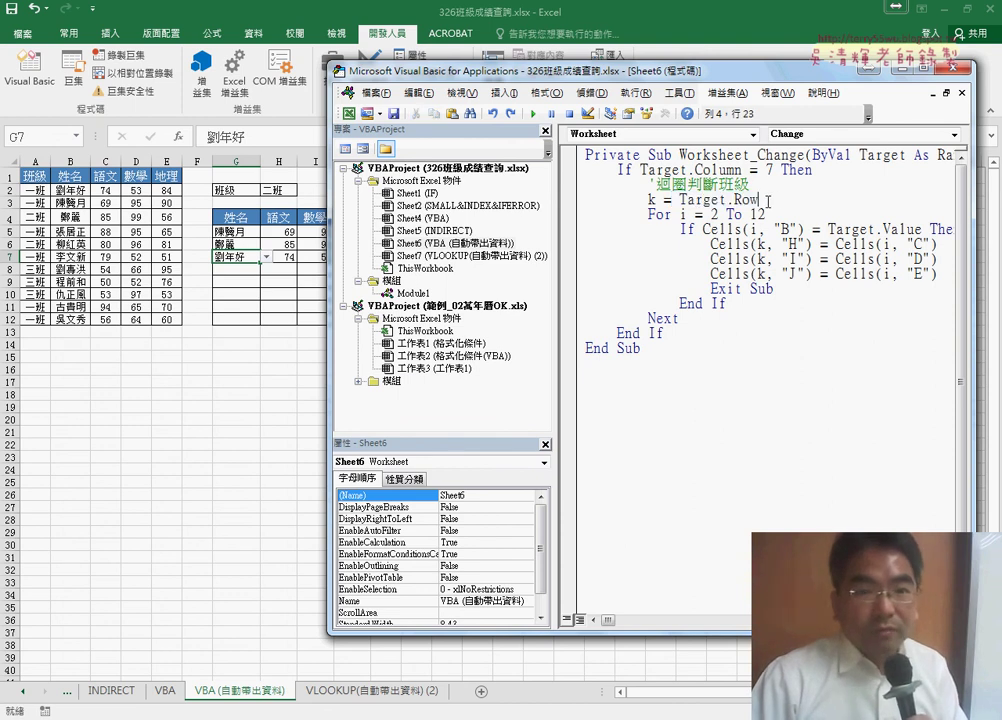
{"action": "key", "text": "ctrl+shift+Left"}
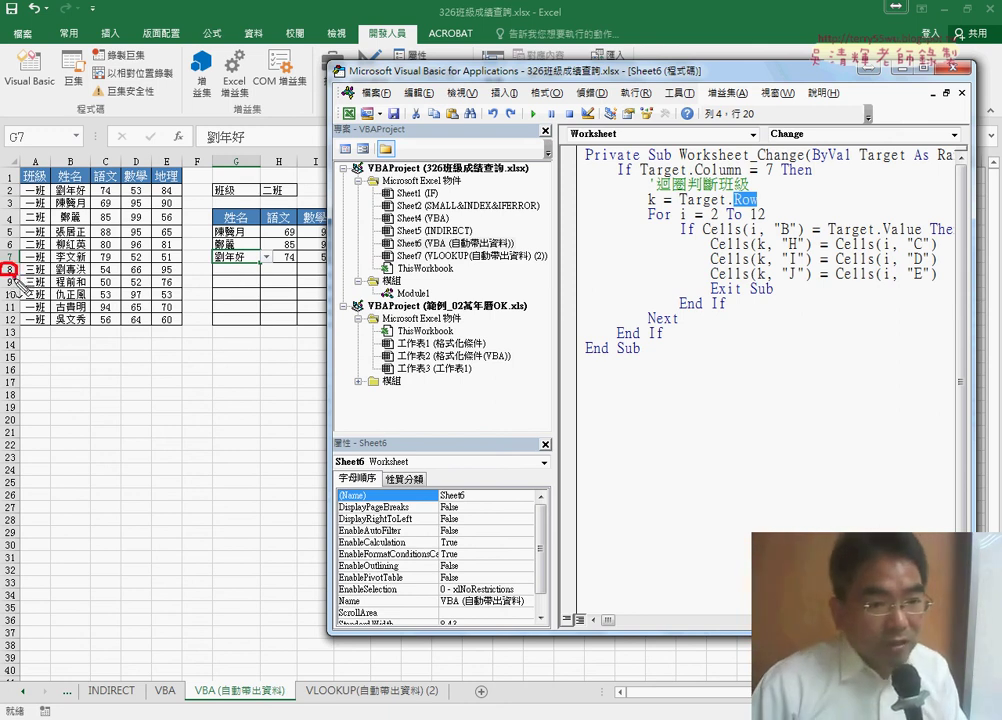
{"action": "left_click_drag", "start_coordinate": [258, 266], "coordinate": [265, 276]}
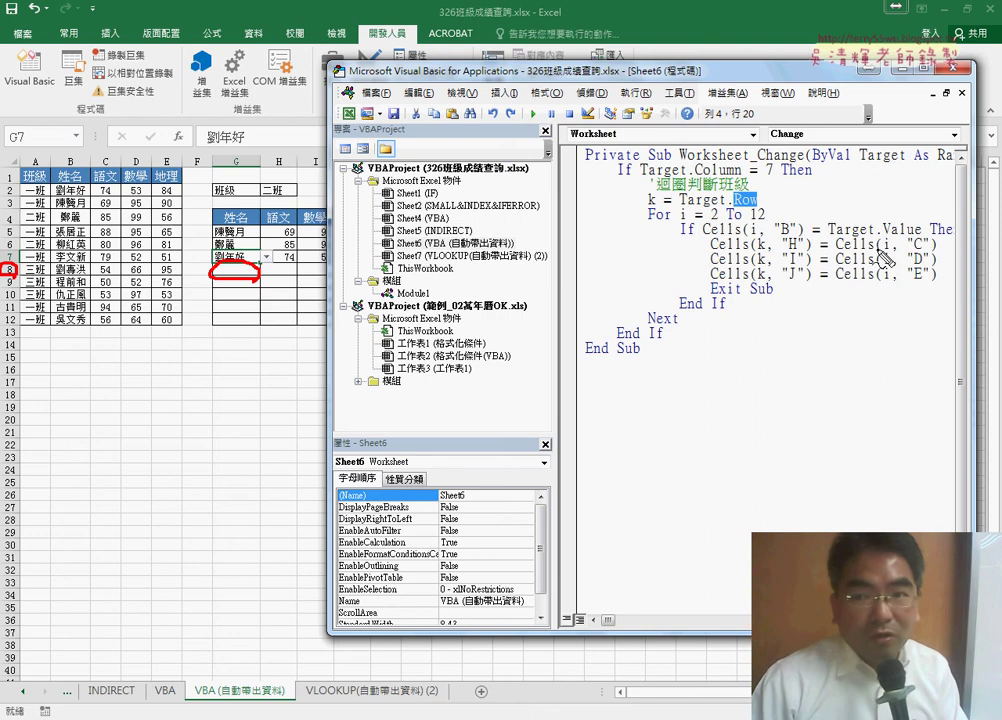
{"action": "mouse_move", "coordinate": [922, 284]}
{"action": "left_mouse_down"}
{"action": "mouse_move", "coordinate": [833, 247]}
{"action": "mouse_move", "coordinate": [935, 278]}
{"action": "left_mouse_up"}
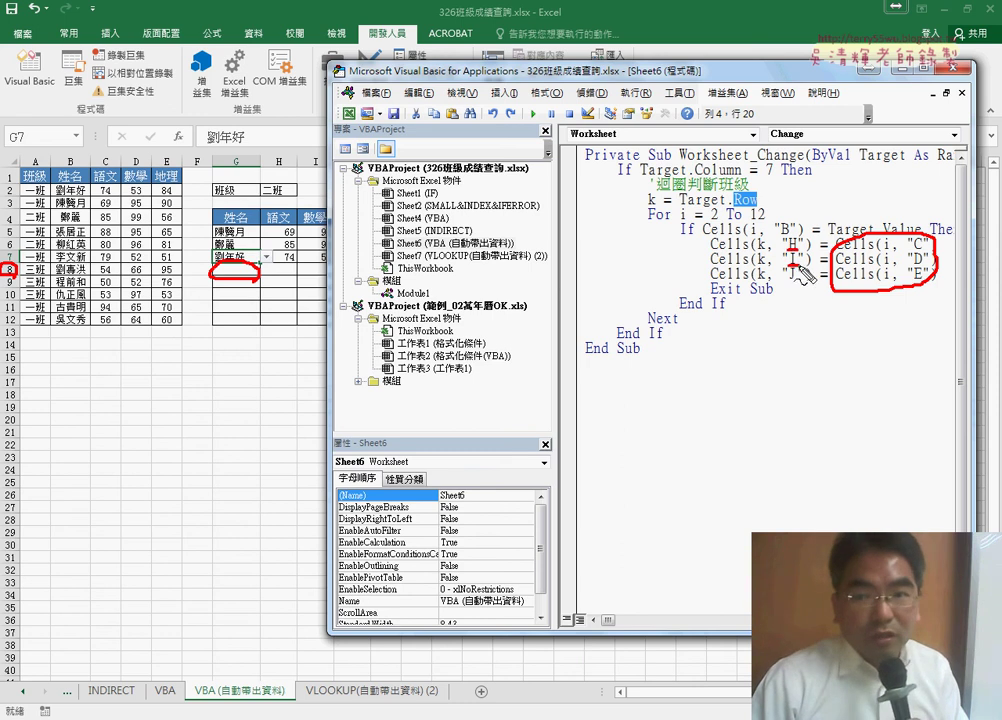
{"action": "left_click_drag", "start_coordinate": [787, 267], "coordinate": [798, 267]}
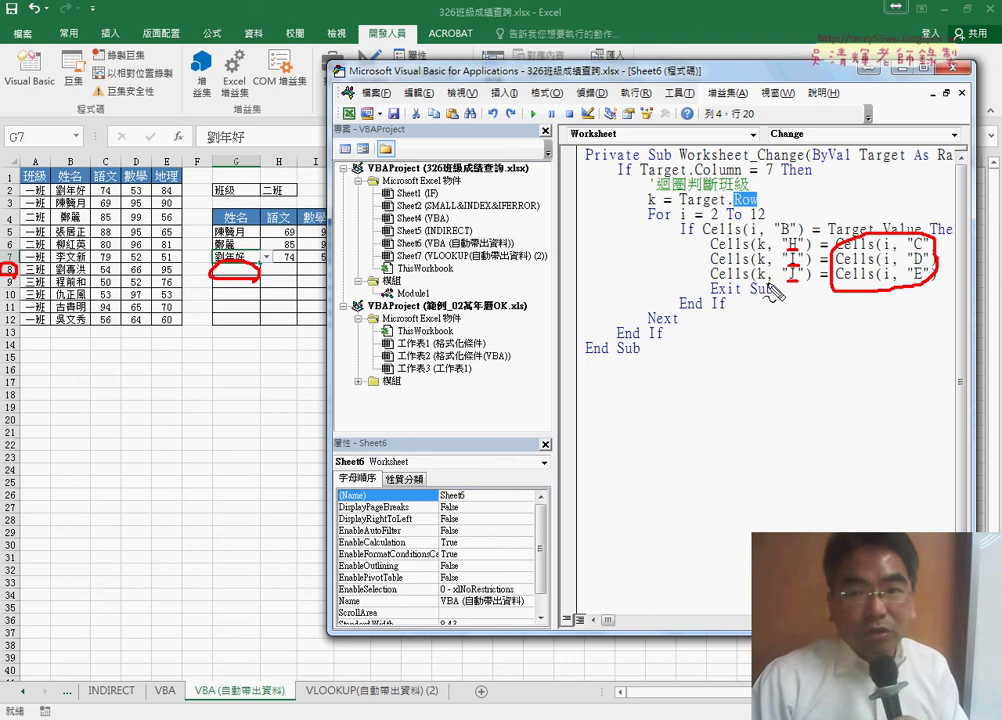
{"action": "mouse_move", "coordinate": [778, 297]}
{"action": "left_mouse_down"}
{"action": "mouse_move", "coordinate": [712, 297]}
{"action": "mouse_move", "coordinate": [769, 305]}
{"action": "left_mouse_up"}
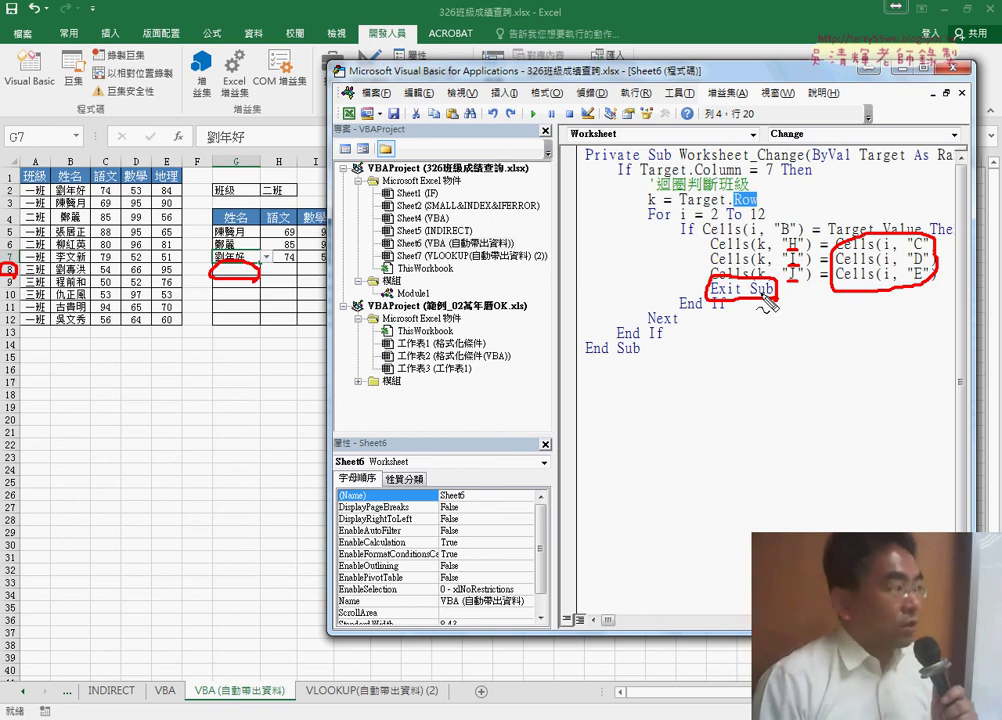
Move the VBA editor window left and widen it so full code lines show, highlighting Target.Value.
{"action": "key", "text": "Escape"}
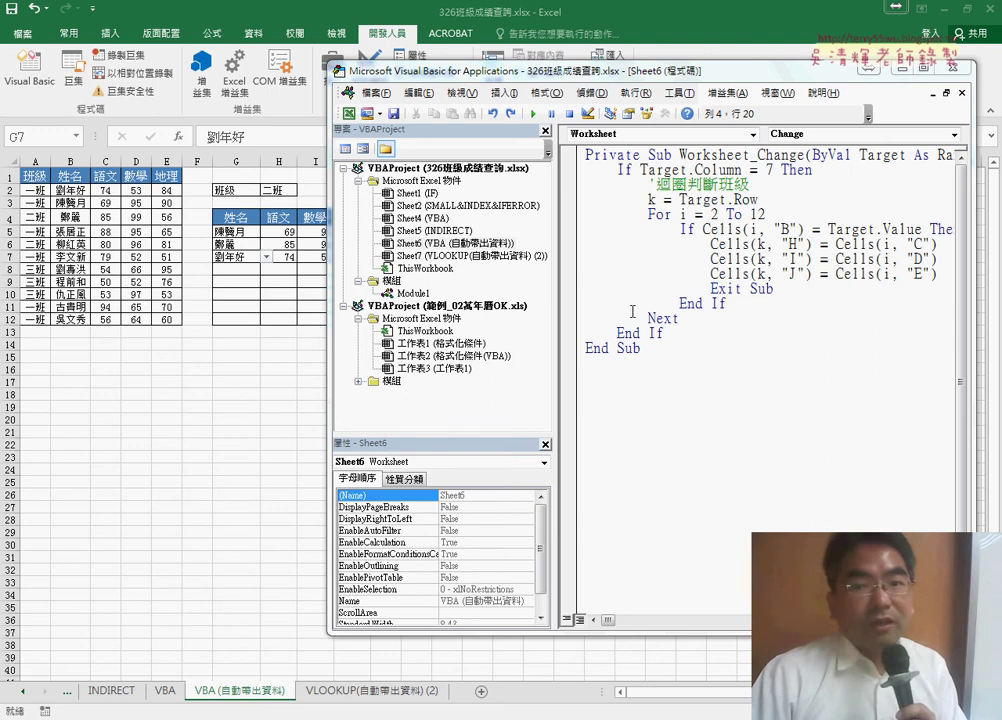
{"action": "left_click_drag", "start_coordinate": [720, 358], "coordinate": [583, 158]}
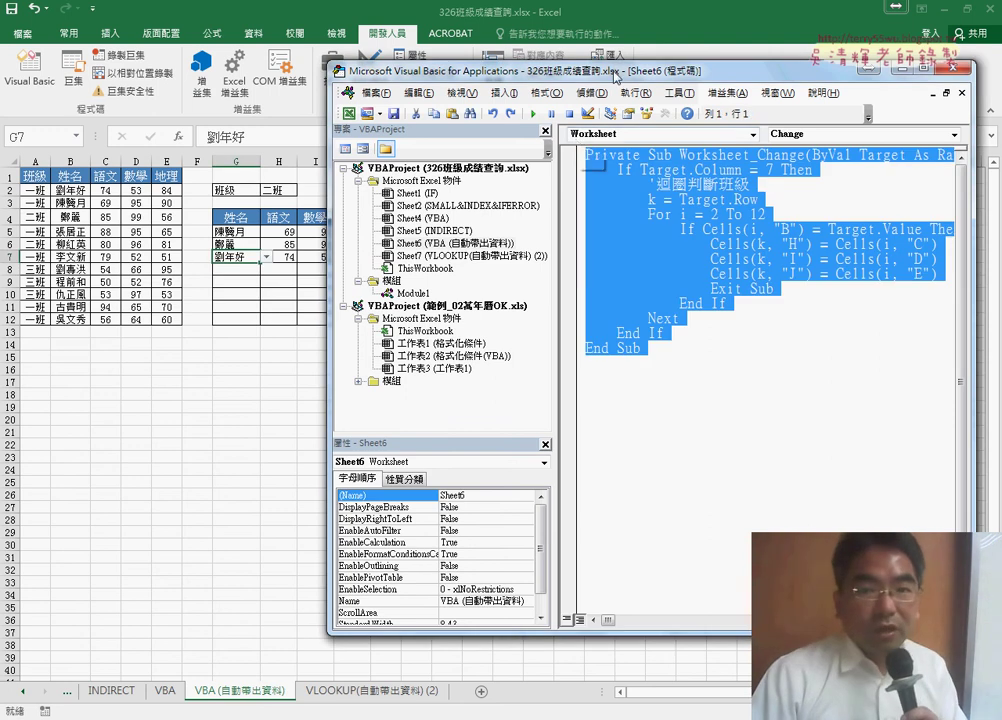
{"action": "left_click_drag", "start_coordinate": [481, 68], "coordinate": [402, 61]}
{"action": "left_click_drag", "start_coordinate": [893, 249], "coordinate": [956, 249]}
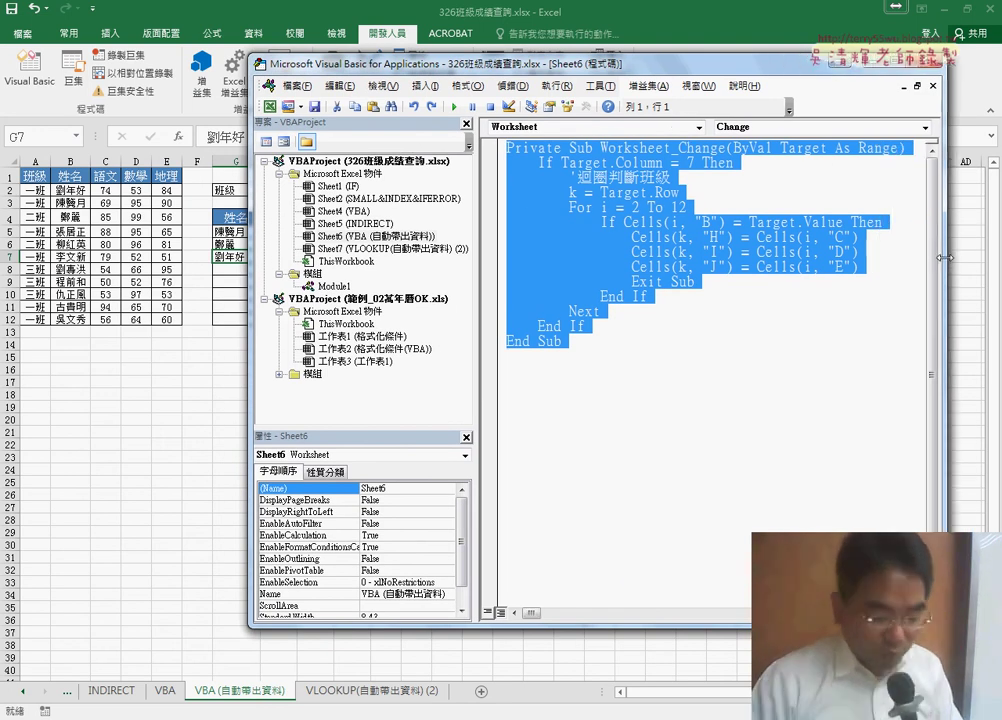
{"action": "left_click", "coordinate": [857, 233]}
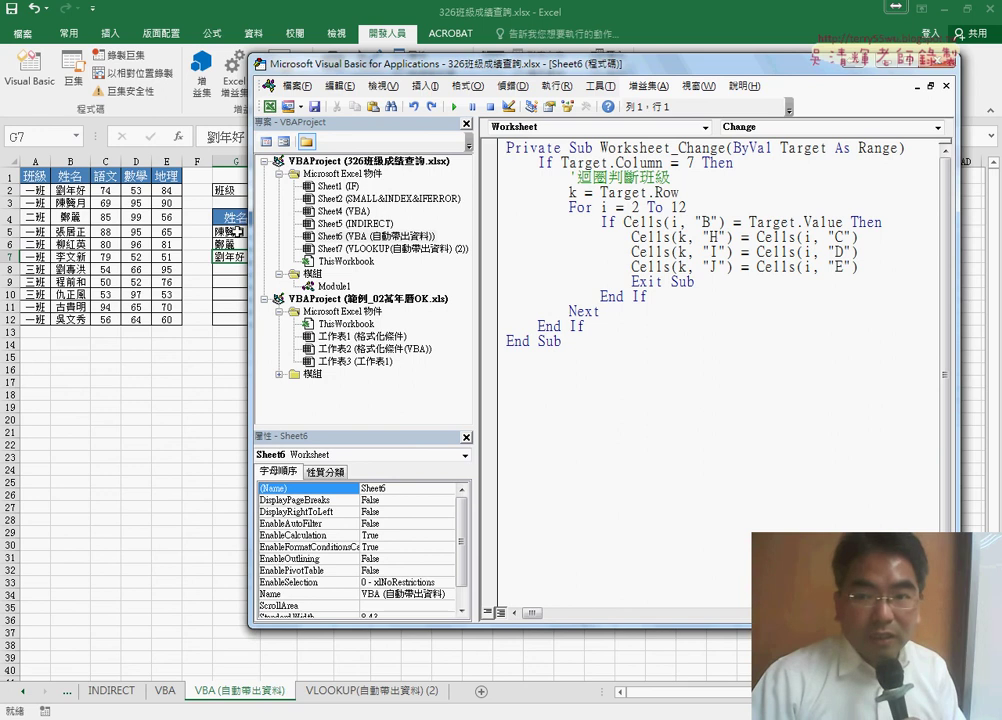
{"action": "left_click_drag", "start_coordinate": [845, 222], "coordinate": [749, 222]}
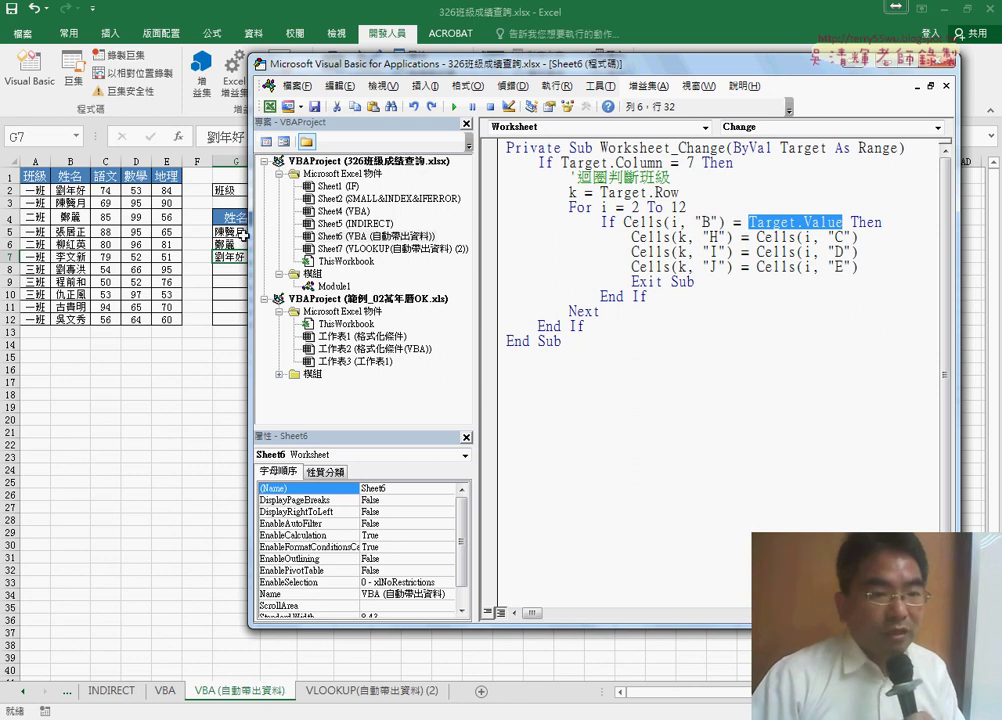
{"action": "left_click_drag", "start_coordinate": [243, 235], "coordinate": [203, 240]}
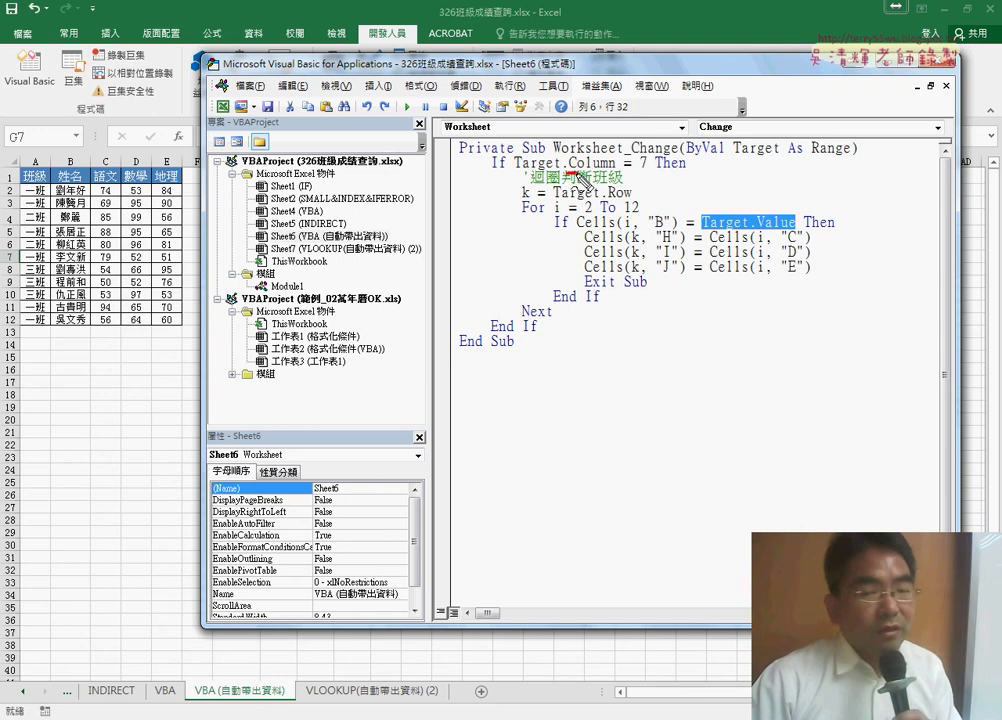
Underline the comment line, Target.Value and k = Target.Row, then return to the worksheet.
{"action": "left_click_drag", "start_coordinate": [578, 173], "coordinate": [618, 175]}
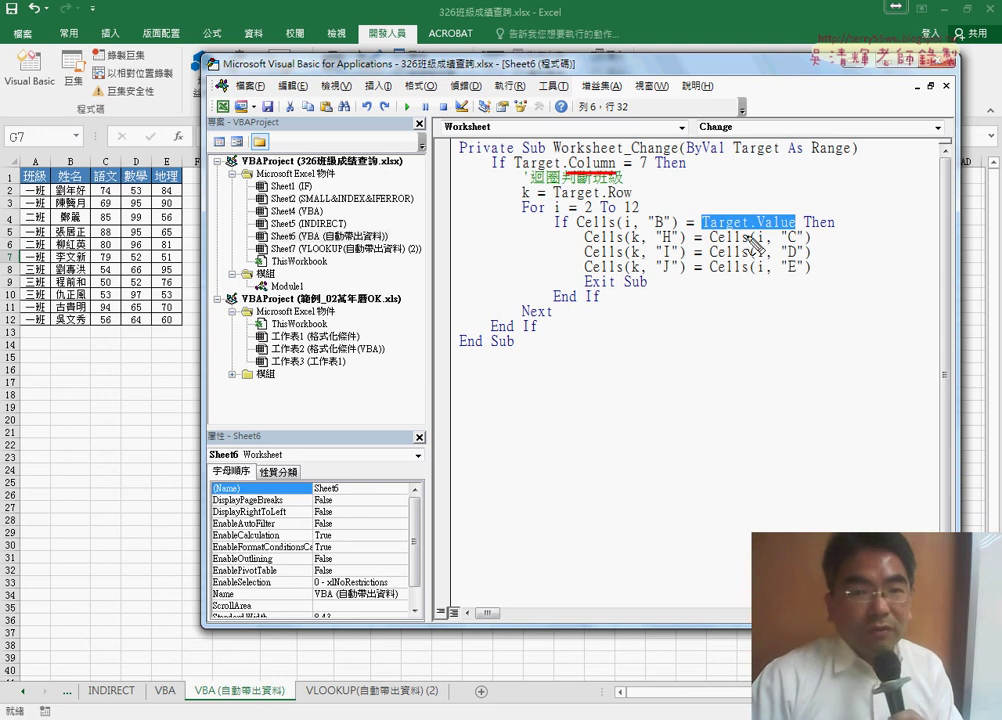
{"action": "left_click_drag", "start_coordinate": [745, 233], "coordinate": [810, 232]}
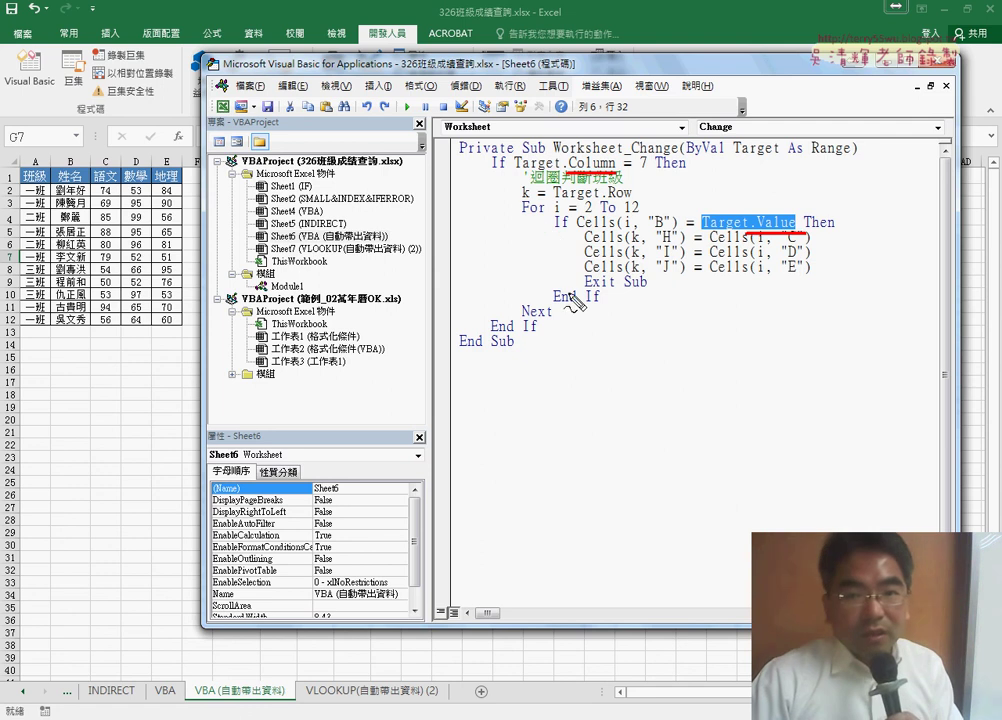
{"action": "left_click_drag", "start_coordinate": [597, 201], "coordinate": [632, 199]}
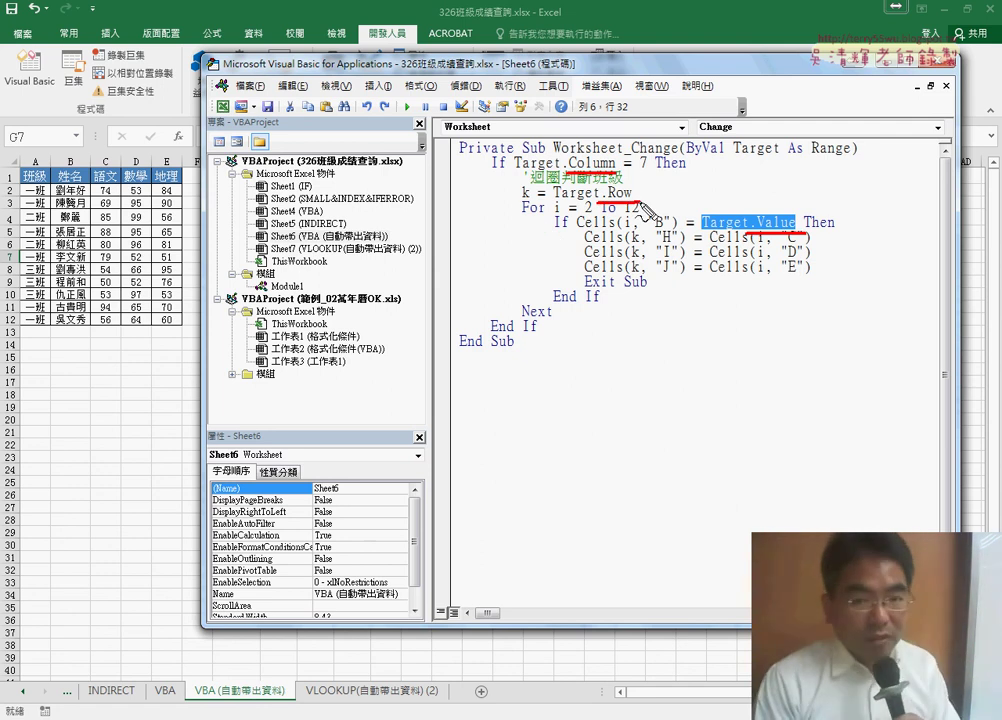
{"action": "key", "text": "Escape"}
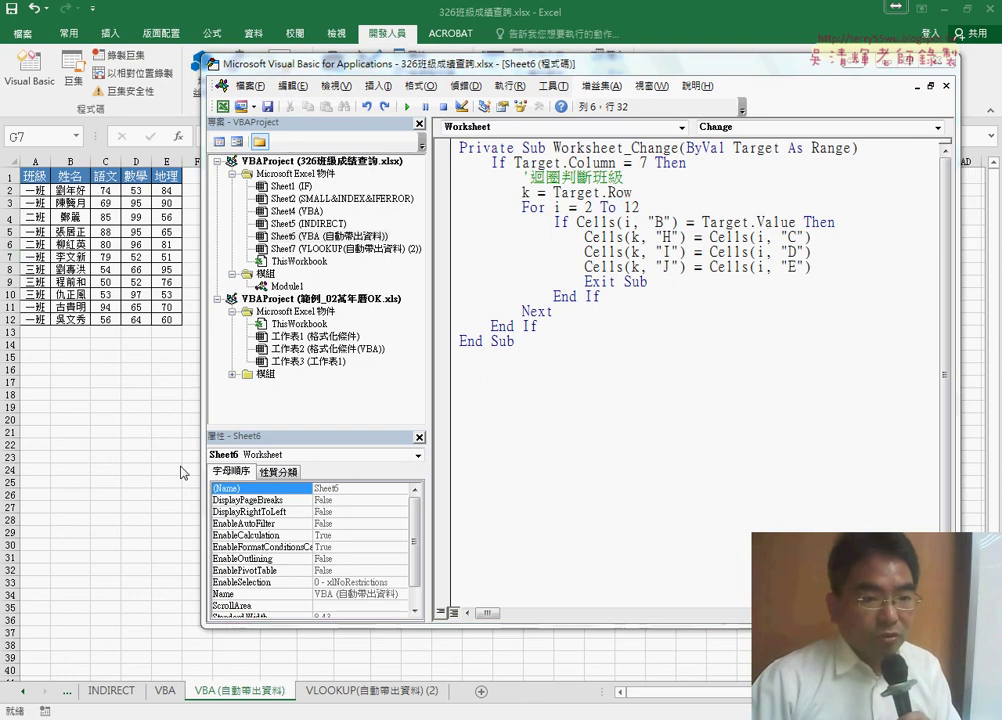
{"action": "left_click", "coordinate": [136, 444]}
Pick students from the G8, G9 and G10 dropdowns and check their H:J scores fill automatically.
{"action": "left_click", "coordinate": [255, 269]}
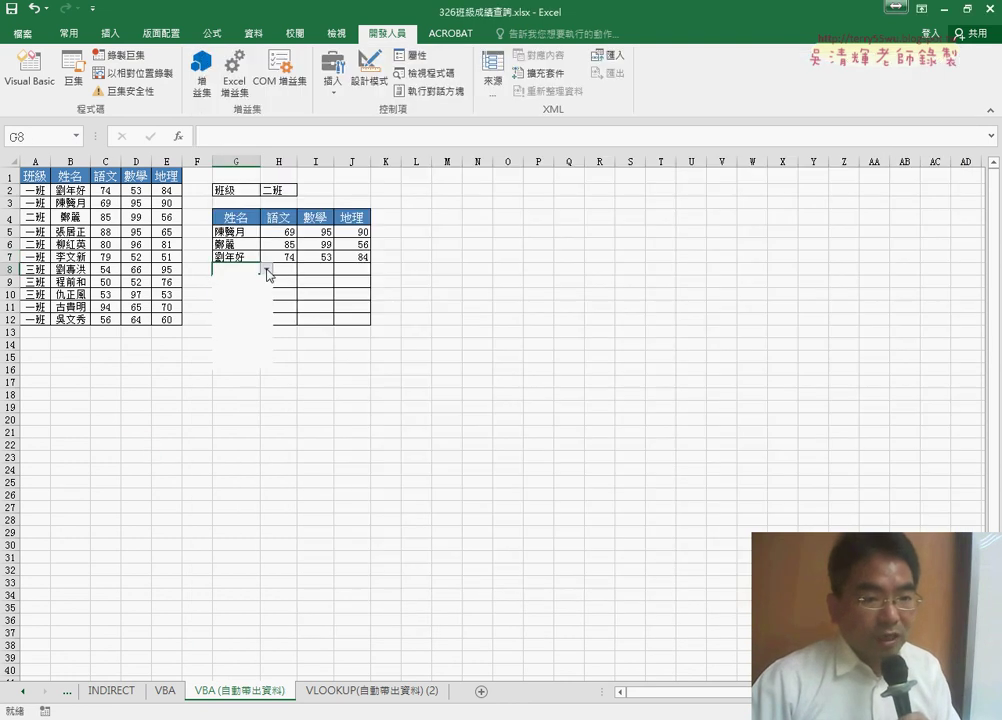
{"action": "left_click", "coordinate": [235, 310]}
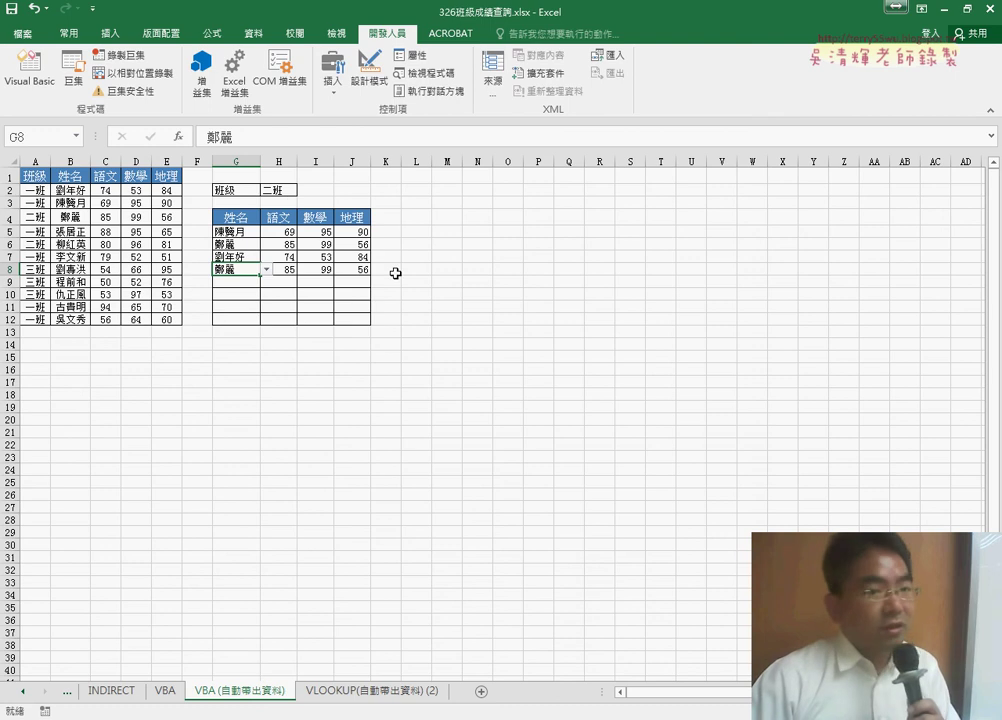
{"action": "left_click", "coordinate": [240, 288]}
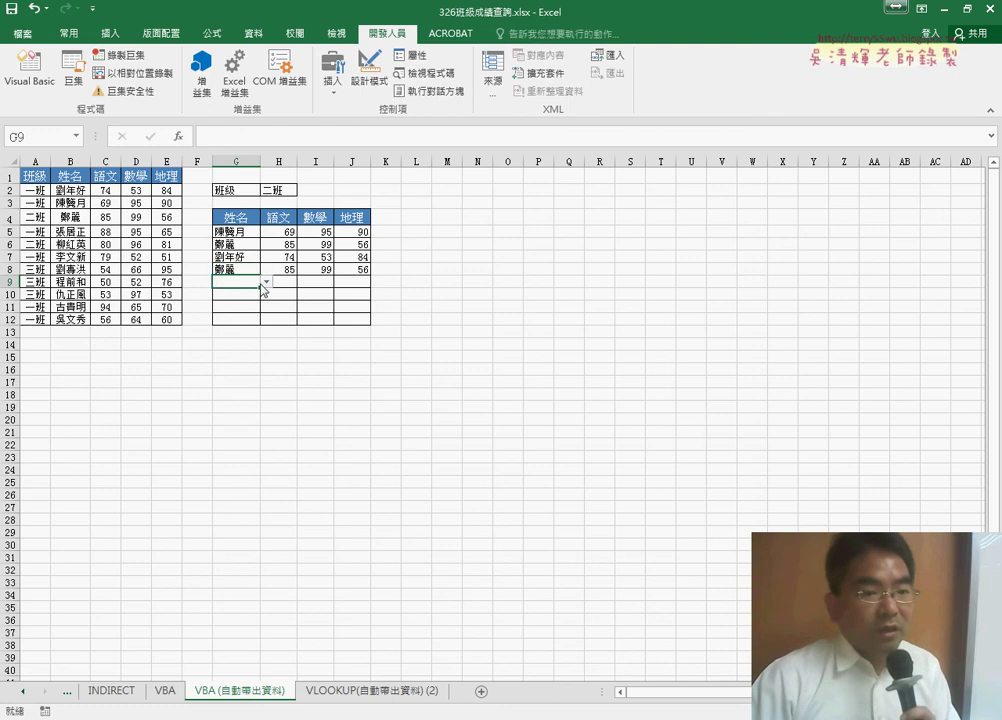
{"action": "left_click", "coordinate": [264, 283]}
{"action": "left_click", "coordinate": [245, 305]}
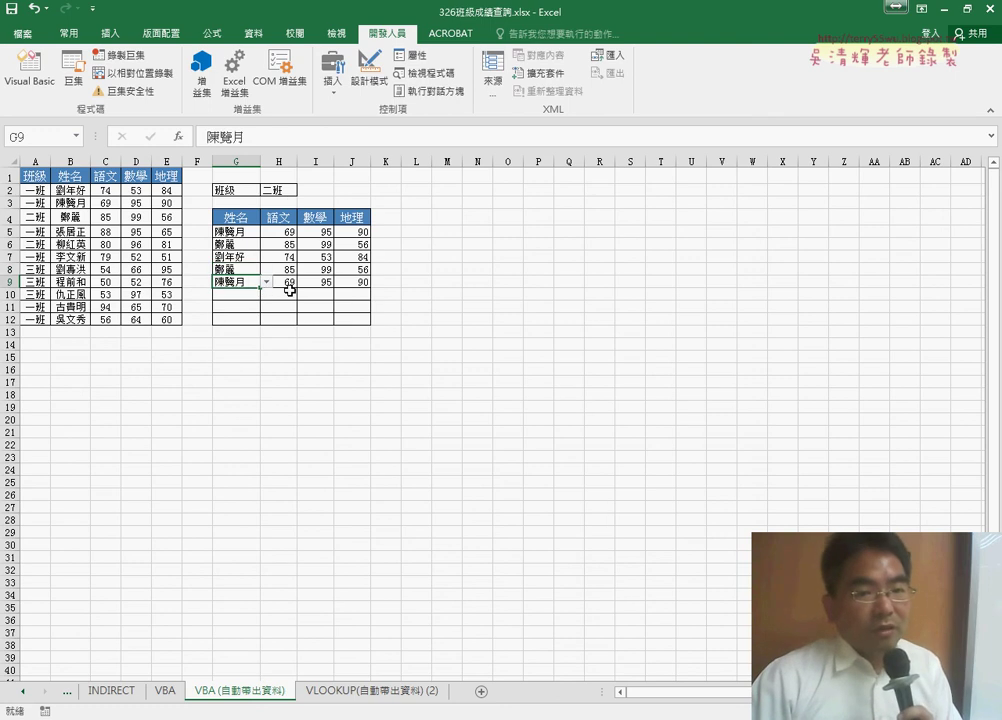
{"action": "left_click_drag", "start_coordinate": [289, 290], "coordinate": [368, 285]}
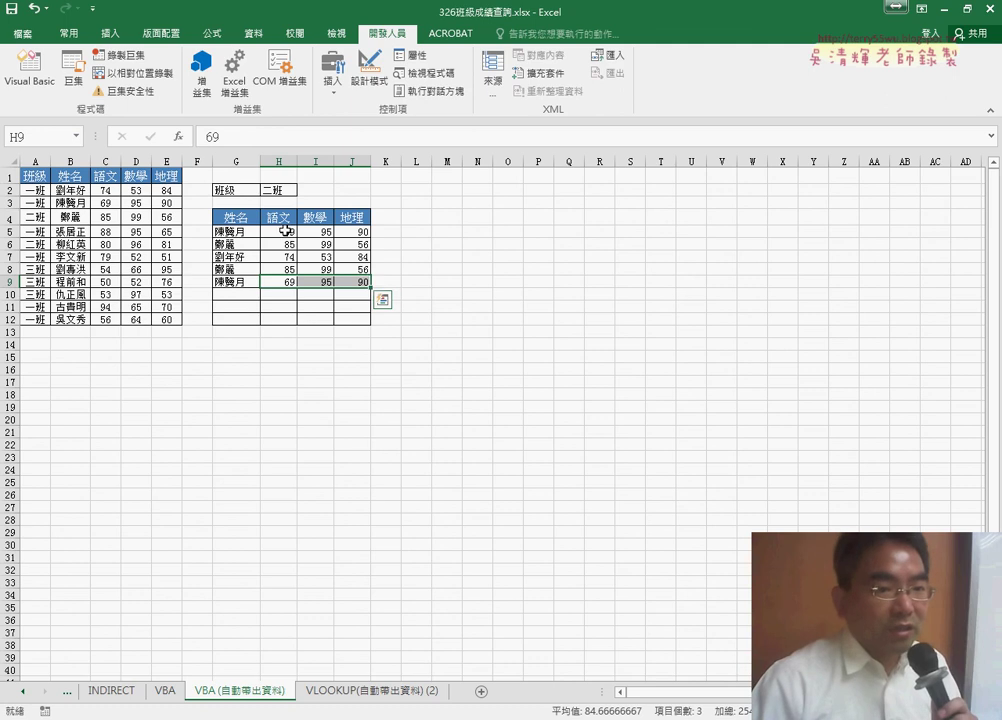
{"action": "left_click", "coordinate": [236, 161]}
{"action": "left_click", "coordinate": [247, 296]}
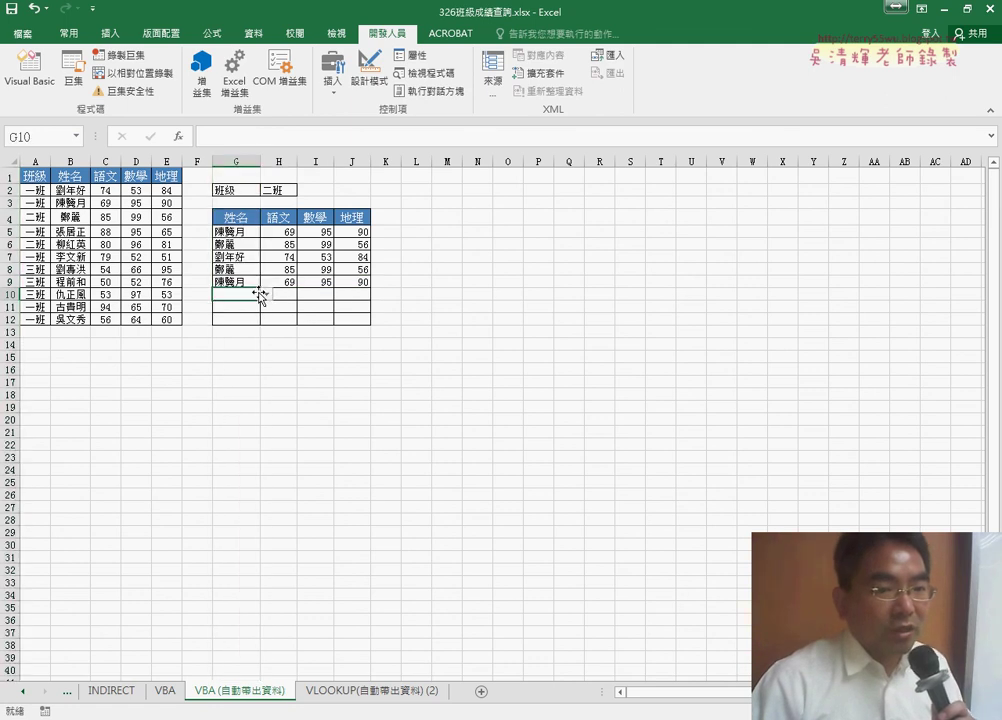
{"action": "left_click", "coordinate": [266, 294]}
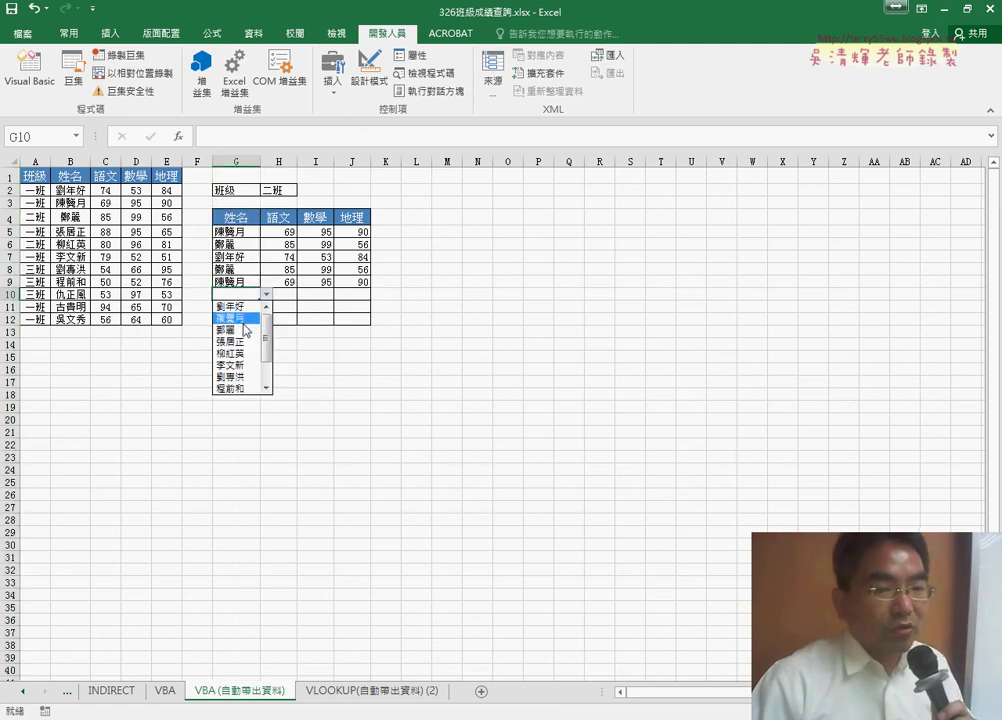
{"action": "left_click", "coordinate": [231, 355]}
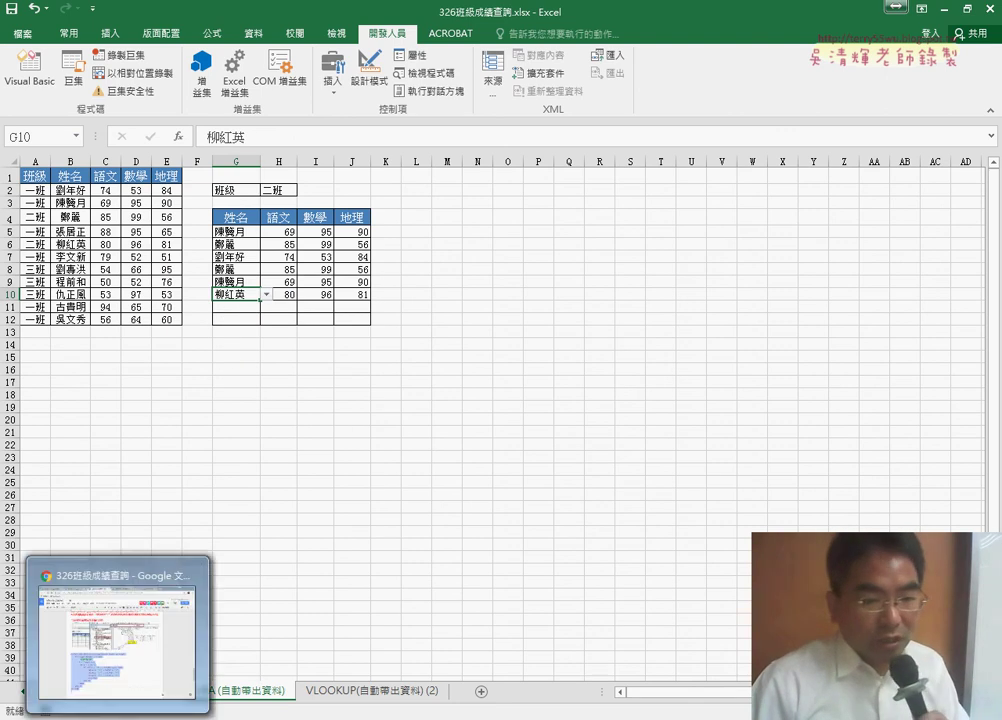
Switch to the Chrome window showing the 326班級成績查詢 Google Docs notes.
{"action": "left_click", "coordinate": [141, 664]}
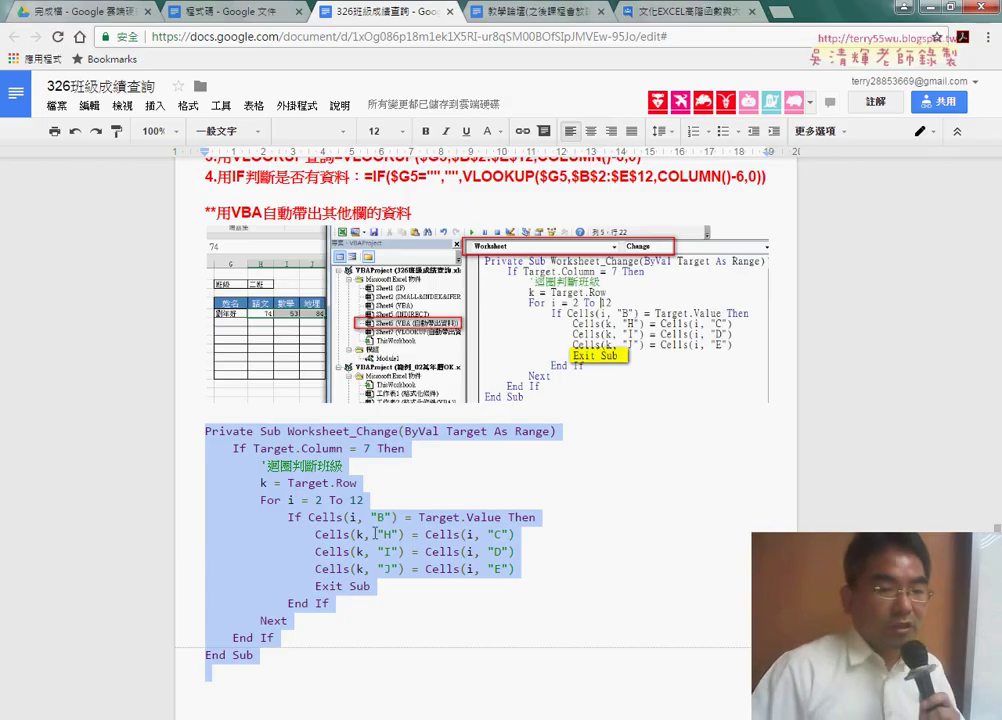